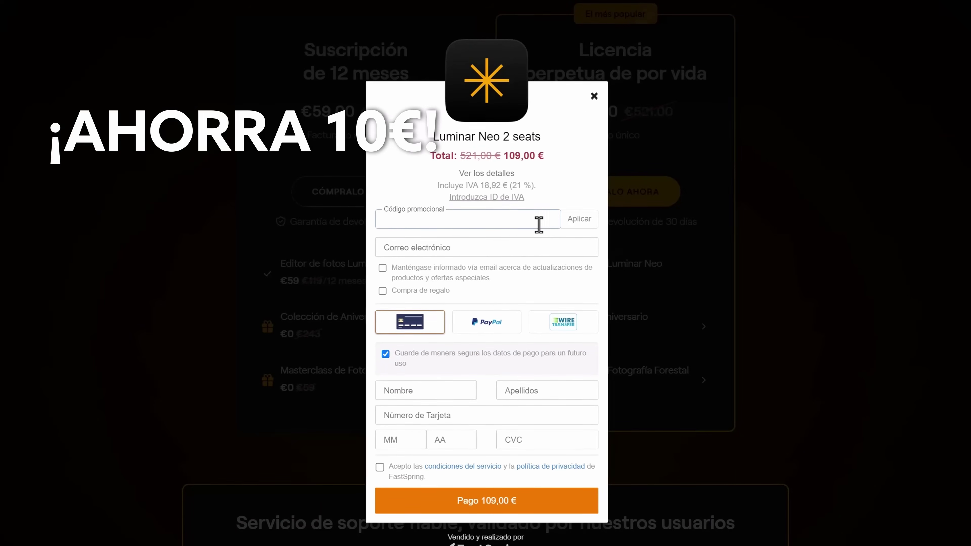
- Apply promo code NATURAL to cut the lifetime licence total from 109,00 € to 99,00 €
text(NATU)
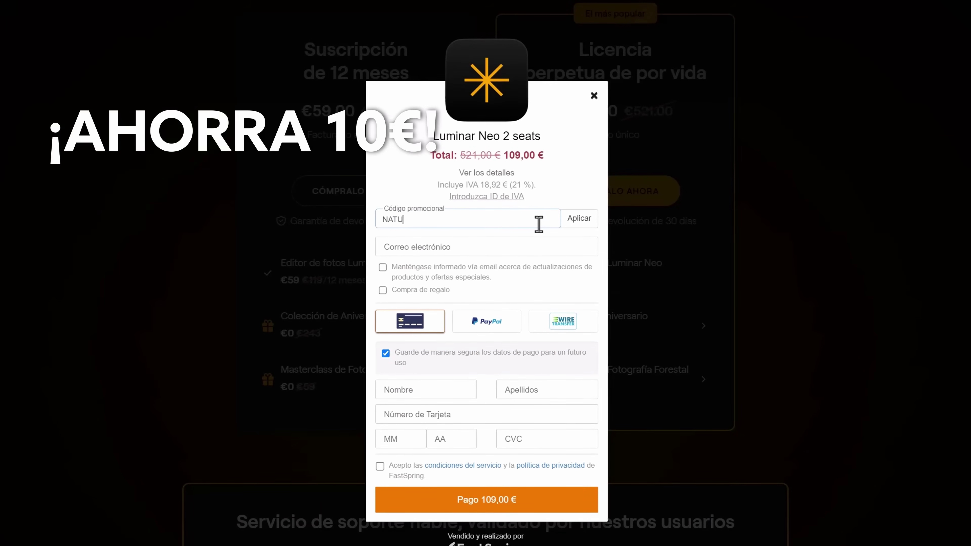
text(RAL)
click(575, 217)
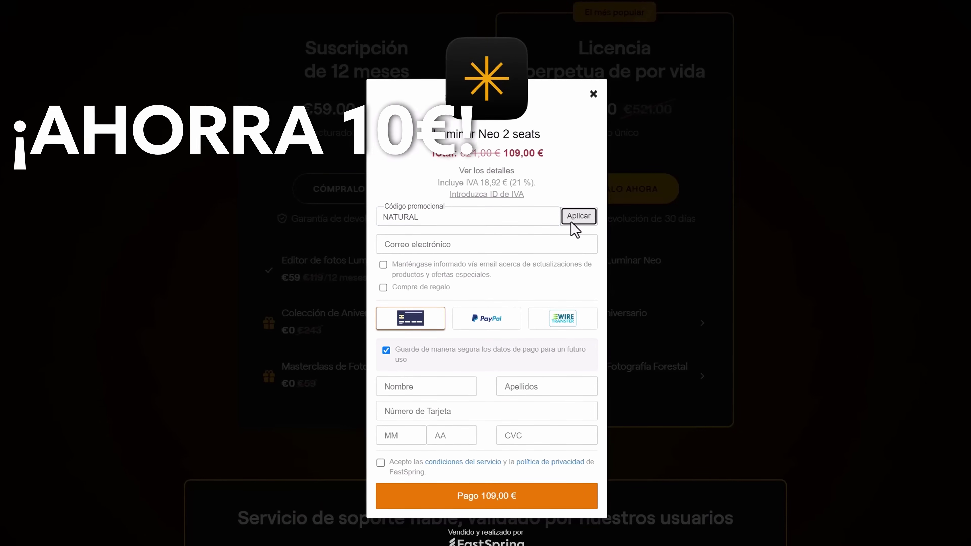
drag(505, 153, 541, 152)
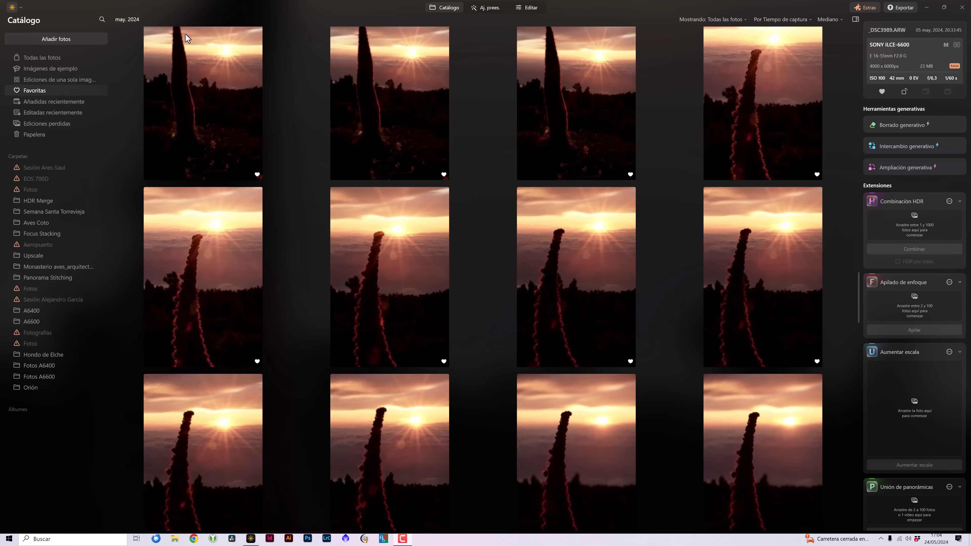
- Check the Luminar Neo version, then reduce sun rays to 8 and move the sun centre among the trees
click(15, 8)
mouse_move(26, 97)
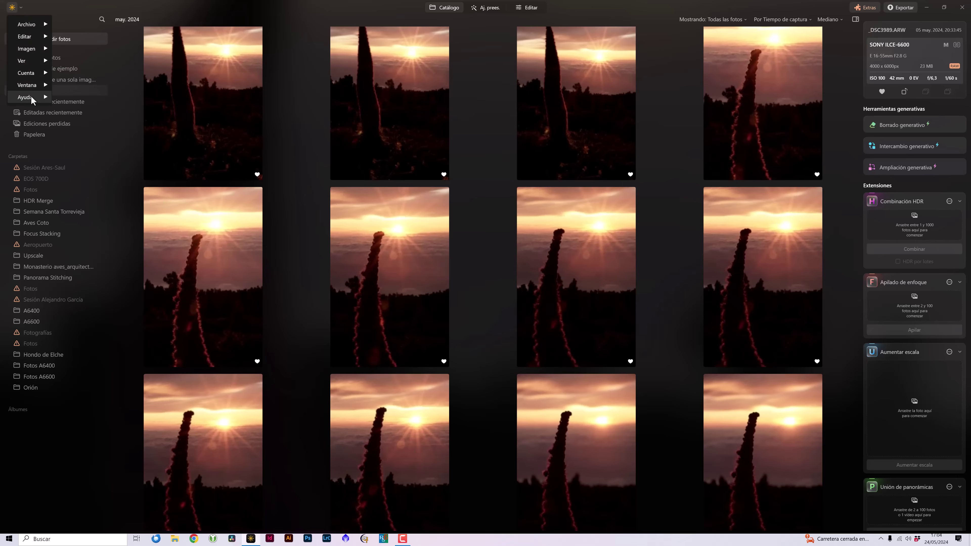
click(78, 100)
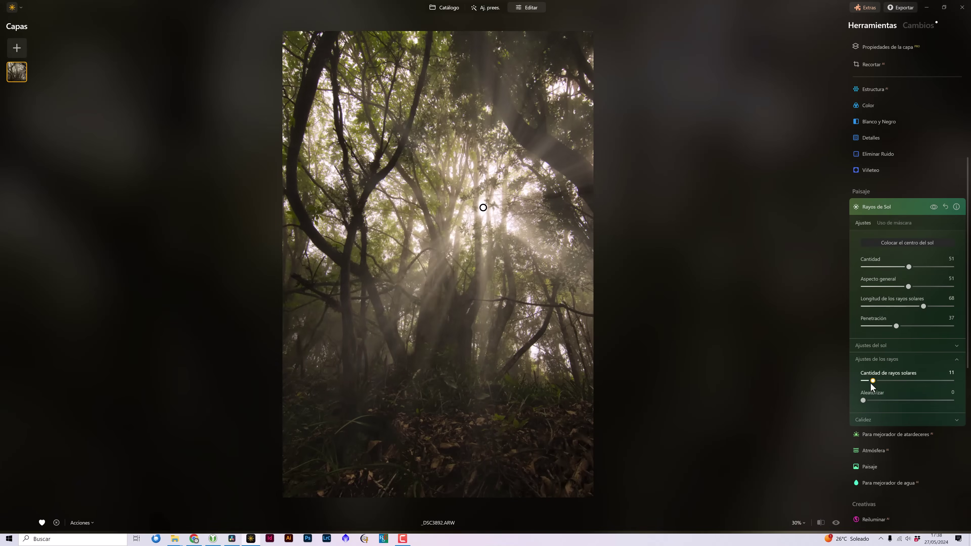
drag(864, 385, 870, 387)
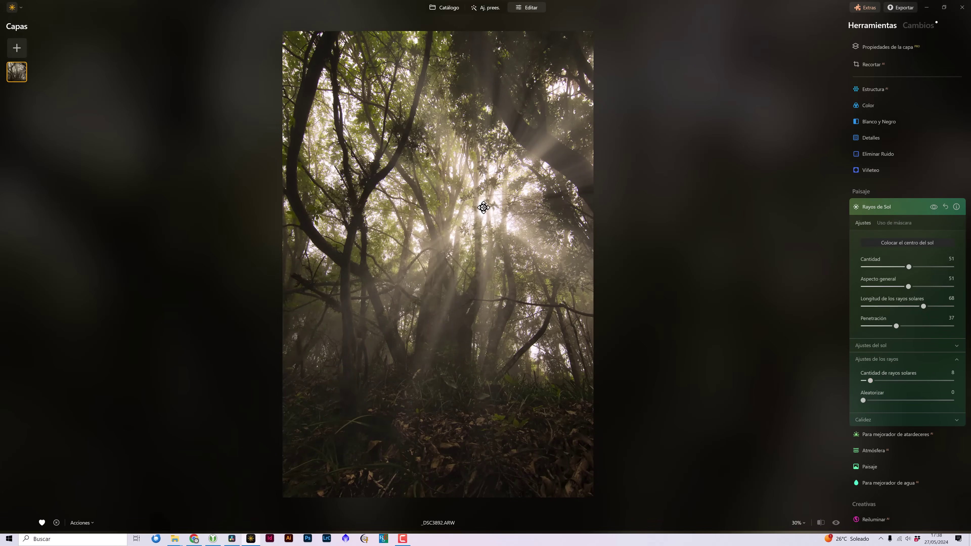
drag(483, 207, 511, 226)
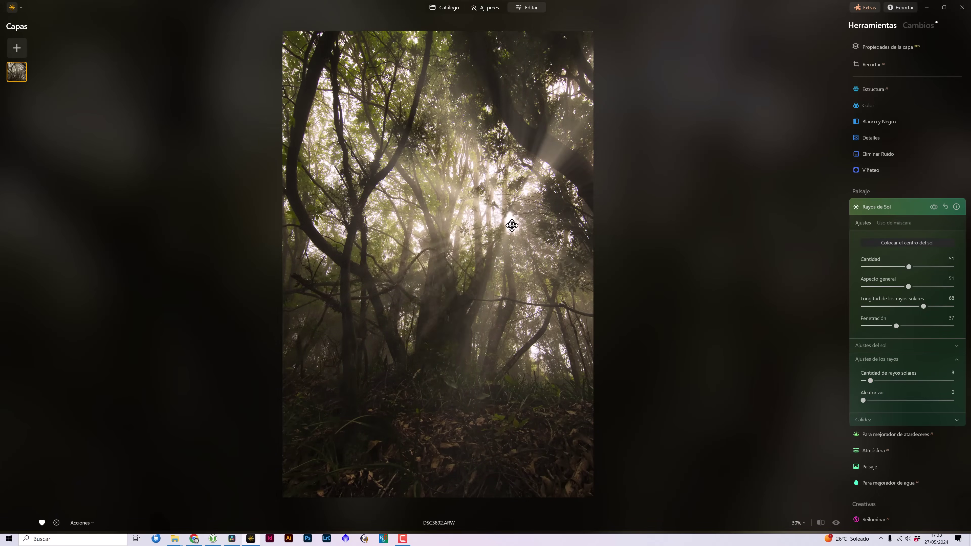
drag(511, 225, 523, 192)
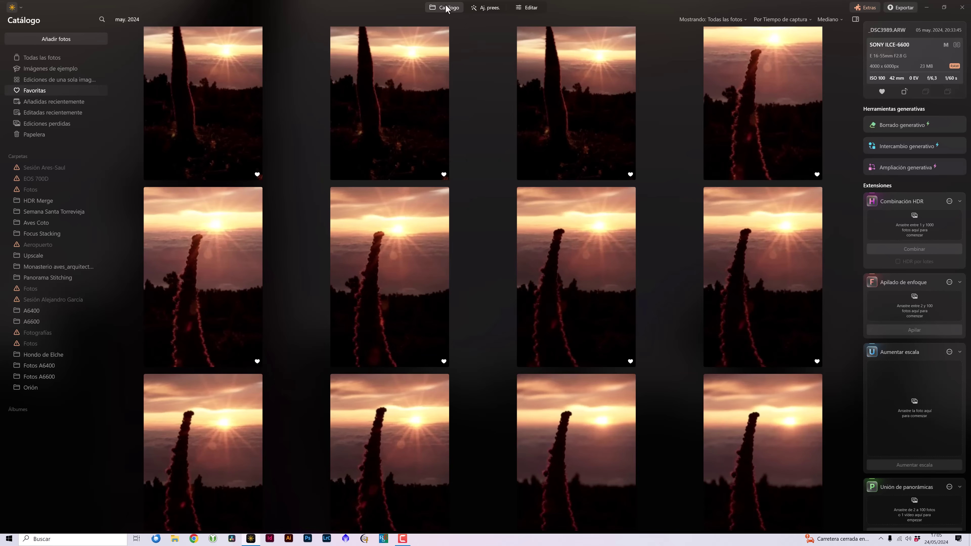
- Scroll the Favoritas catalogue to the landscape sunset shots of the flower spike
scroll(570, 290, down, 5)
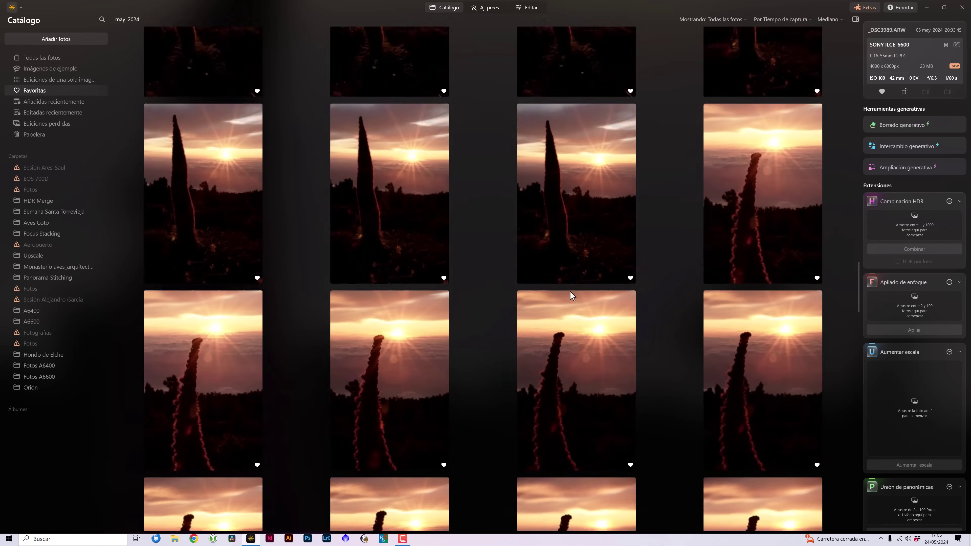
scroll(572, 290, down, 5)
scroll(573, 289, down, 5)
scroll(572, 289, down, 5)
scroll(573, 289, up, 5)
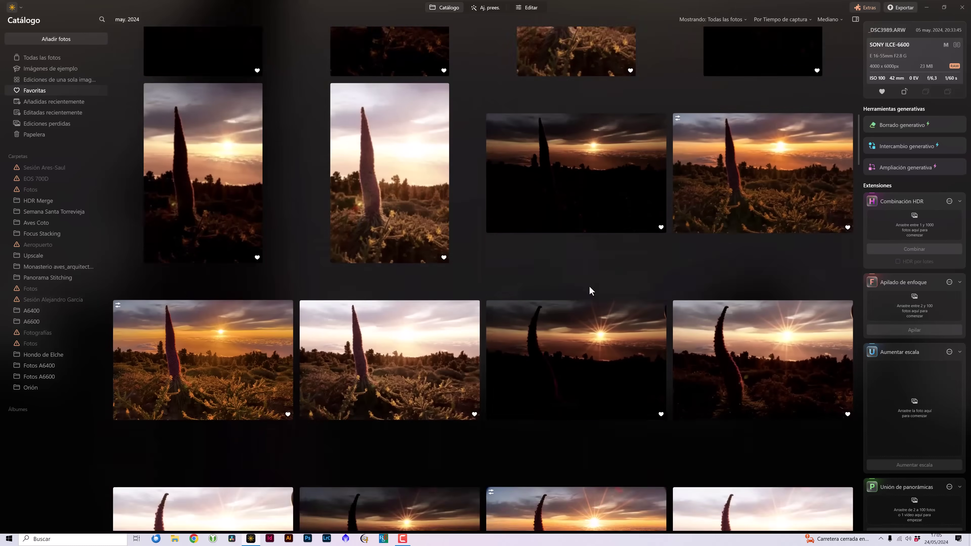
scroll(588, 285, up, 5)
mouse_move(856, 124)
mouse_down()
mouse_move(862, 338)
mouse_move(849, 461)
mouse_move(841, 221)
mouse_up()
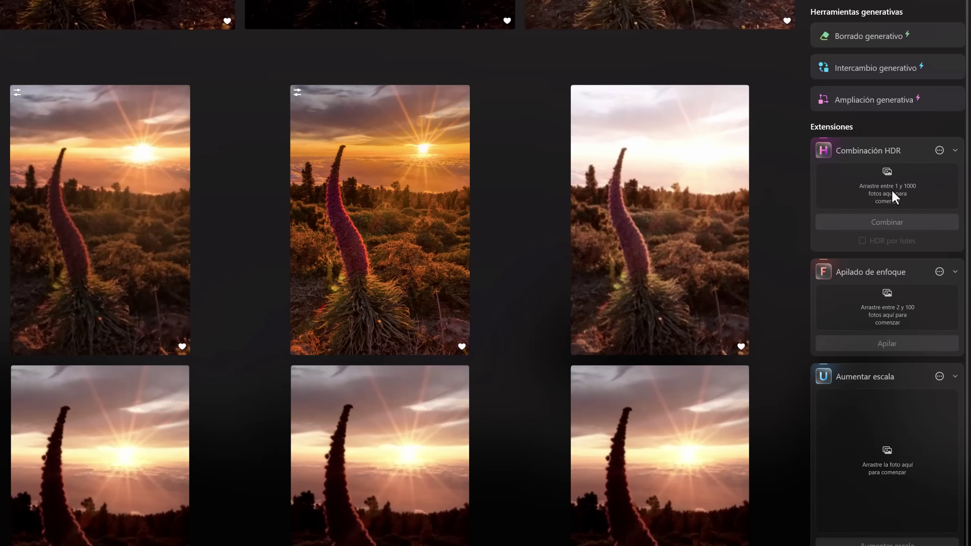
scroll(892, 190, down, 1)
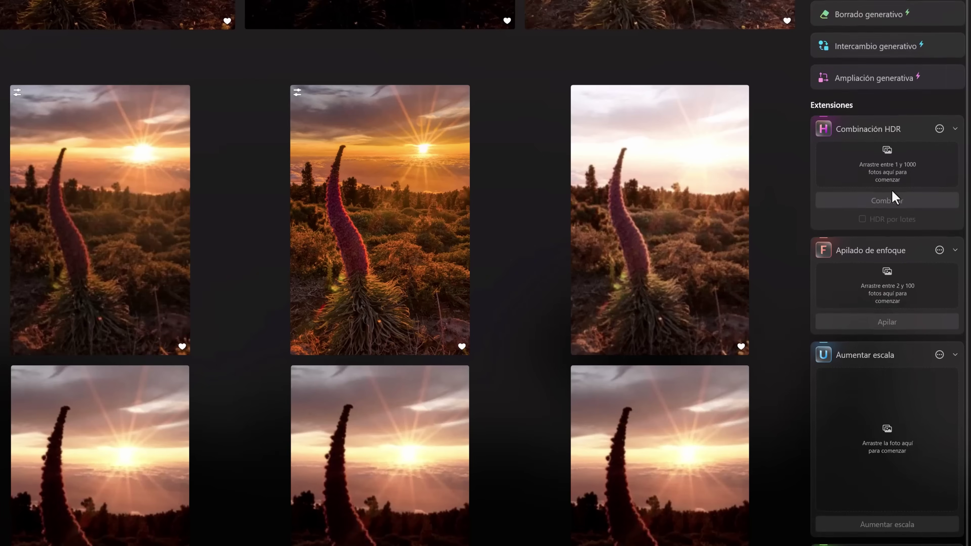
scroll(876, 271, up, 1)
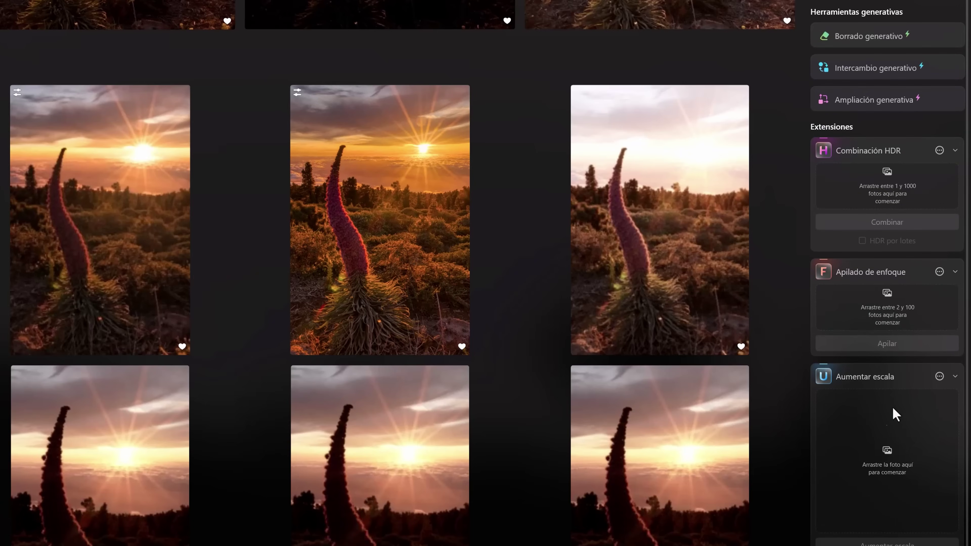
scroll(872, 425, down, 3)
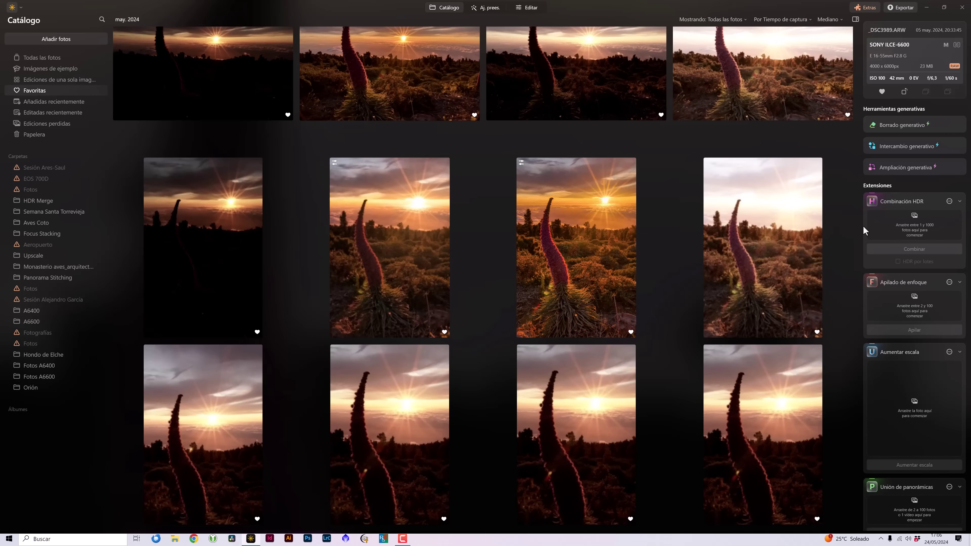
mouse_move(860, 167)
scroll(824, 368, up, 5)
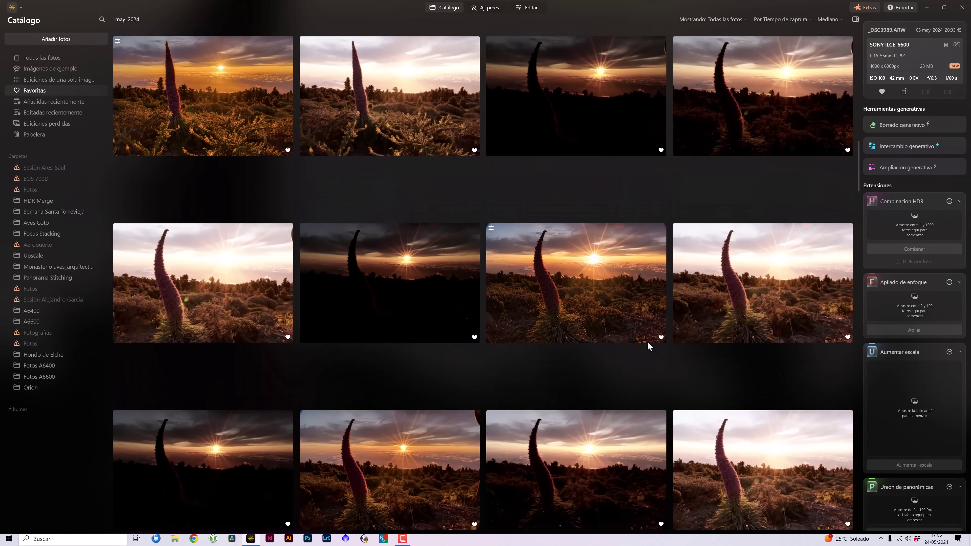
scroll(648, 342, up, 2)
scroll(652, 343, down, 1)
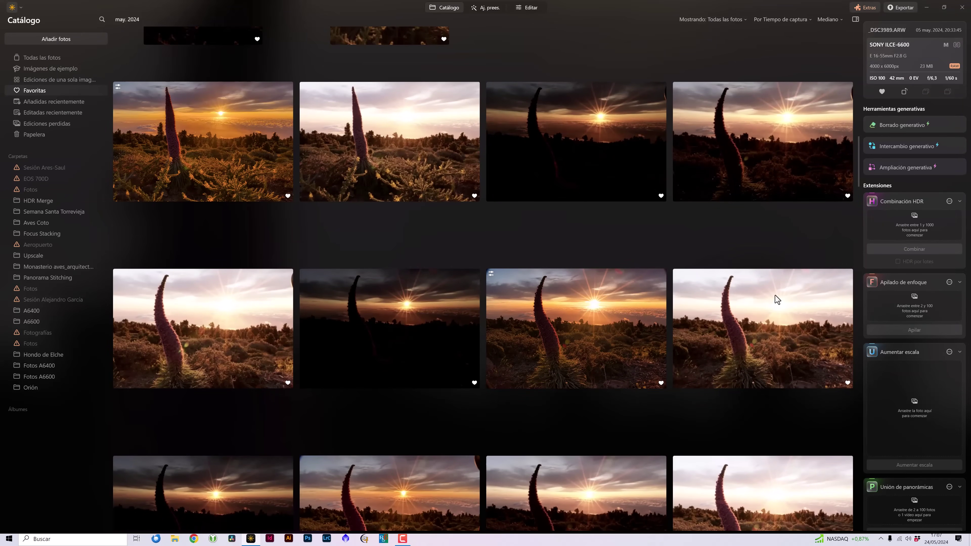
scroll(678, 327, up, 3)
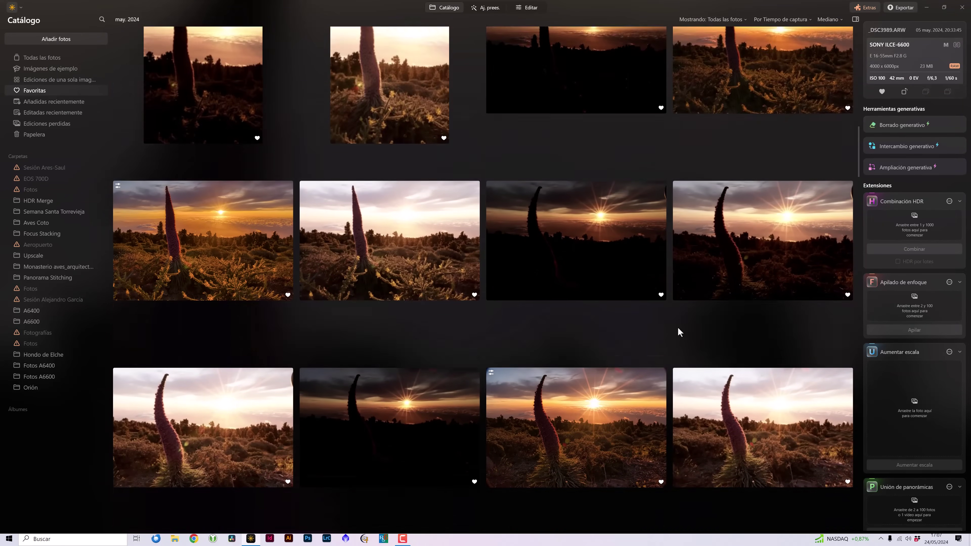
scroll(665, 336, up, 2)
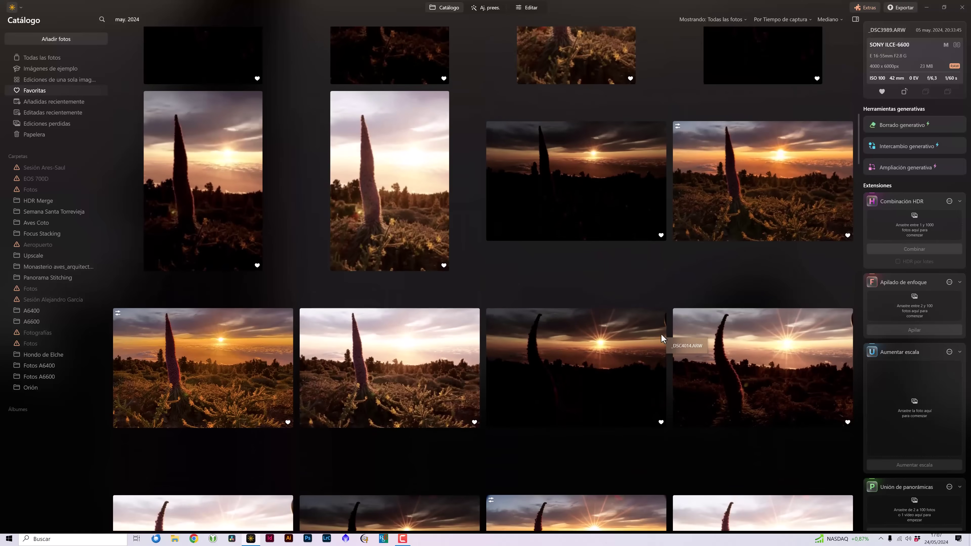
scroll(650, 298, up, 1)
- Inspect _DSC4013 at 100% on the flower spike, then return to the catalogue
double_click(360, 414)
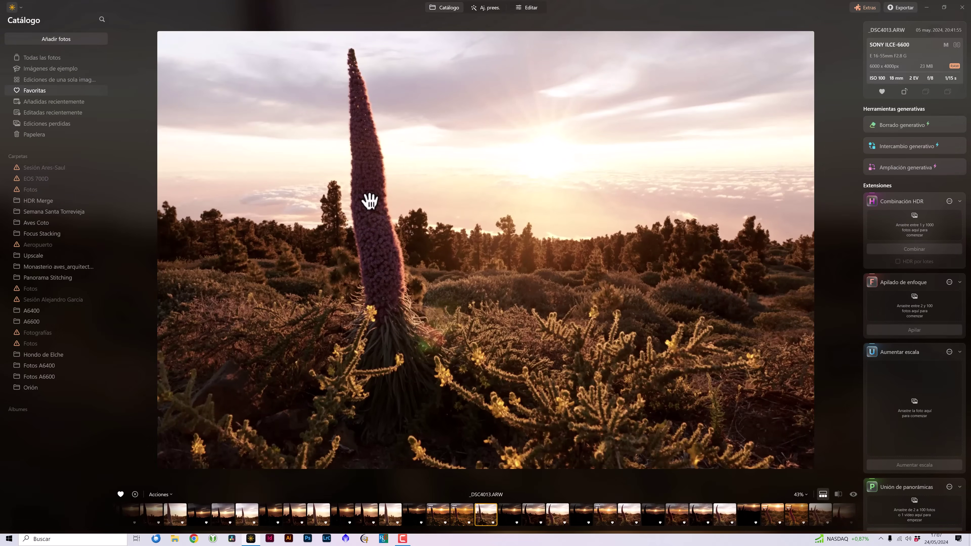
click(377, 211)
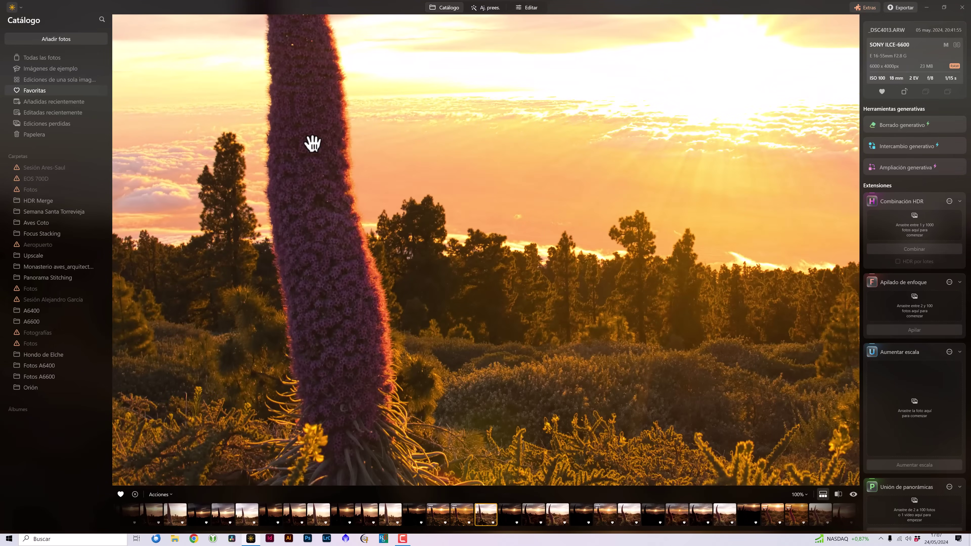
click(506, 289)
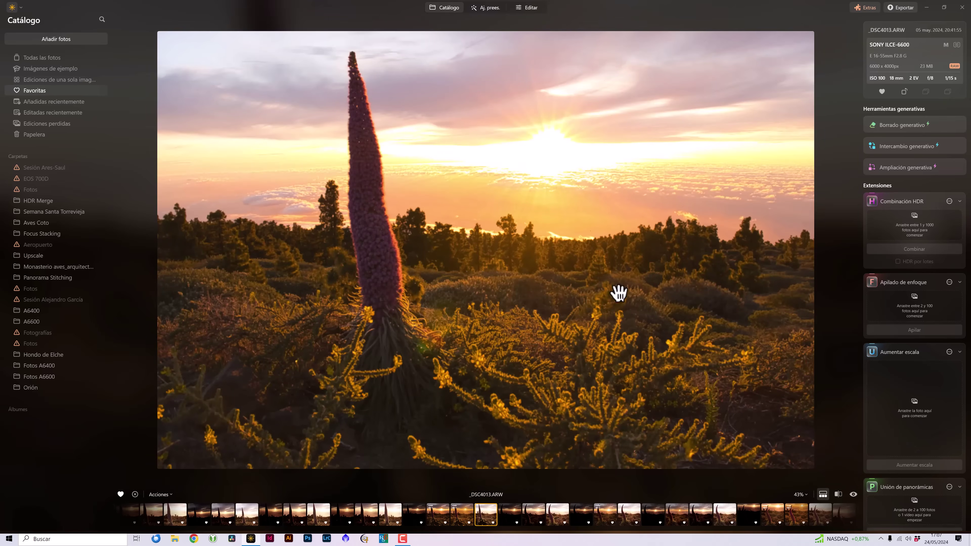
click(455, 12)
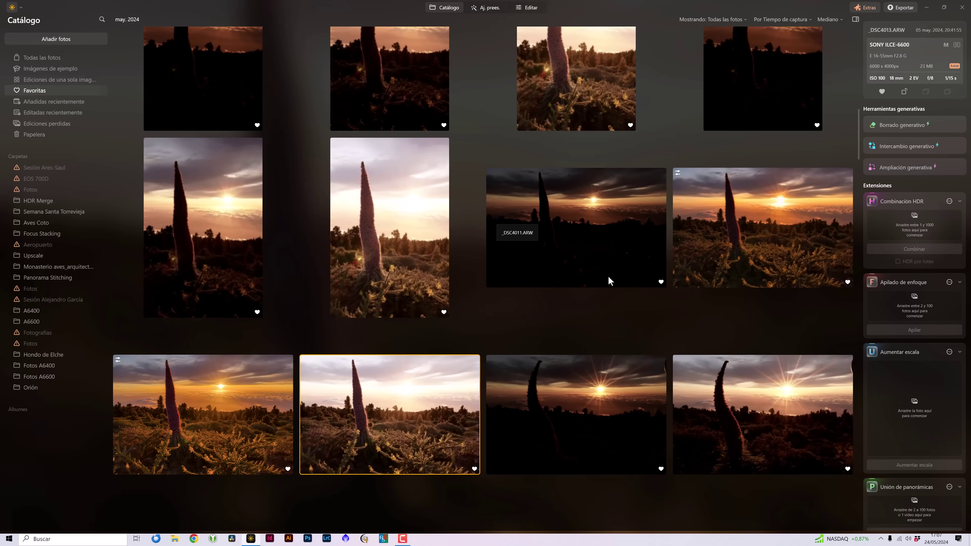
- Select the three bracketed sunset exposures, starting with the dark underexposed shot
scroll(610, 274, down, 2)
scroll(610, 273, down, 2)
scroll(609, 270, down, 2)
scroll(610, 273, down, 2)
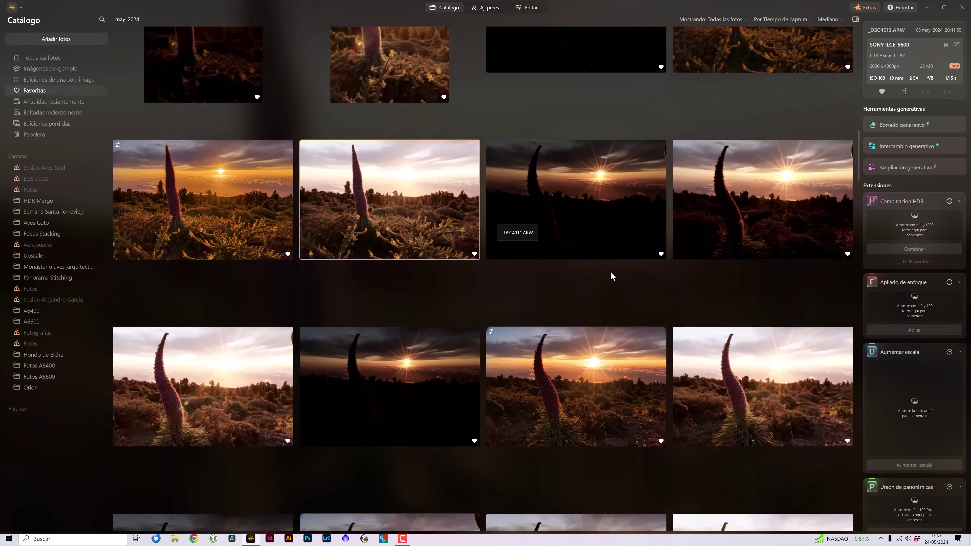
scroll(610, 272, down, 2)
scroll(610, 273, down, 2)
scroll(611, 272, down, 2)
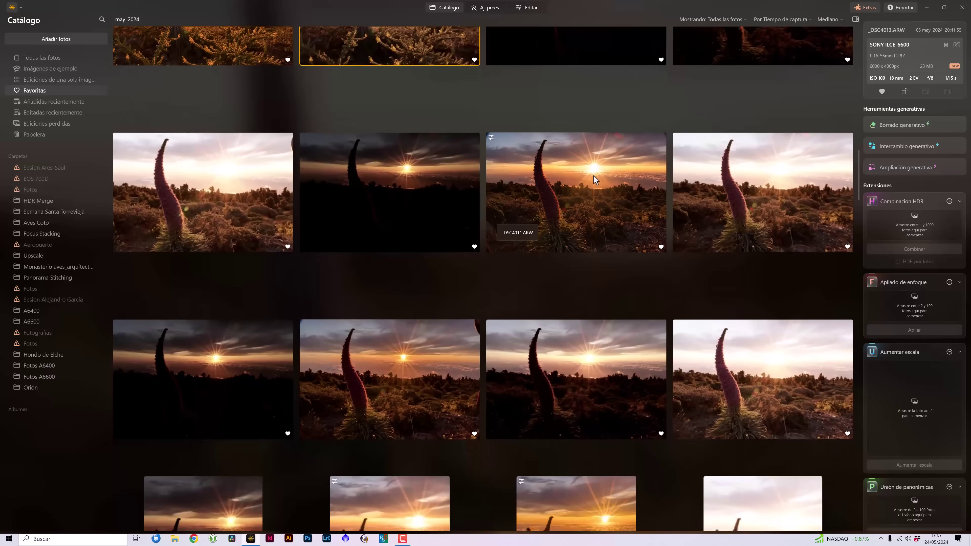
scroll(536, 153, down, 3)
click(420, 89)
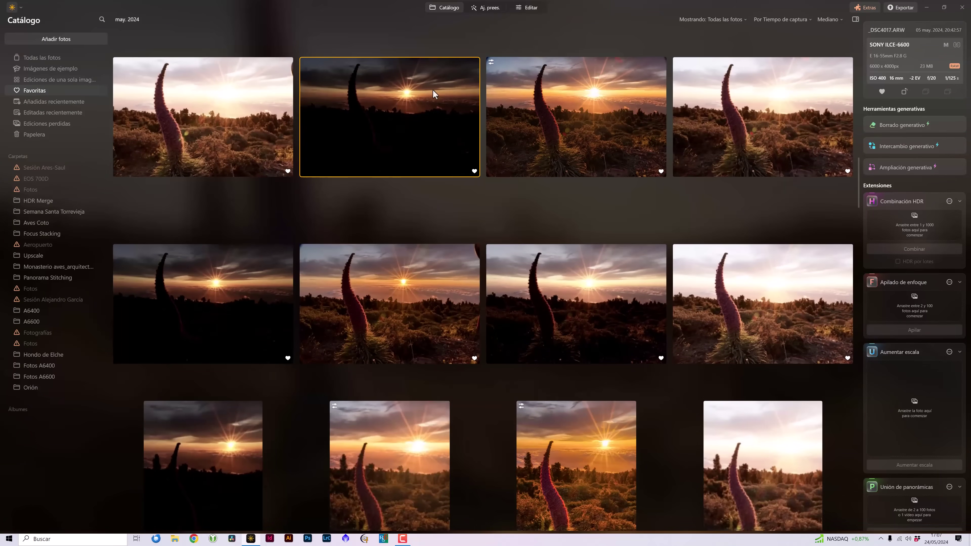
shift+click(744, 131)
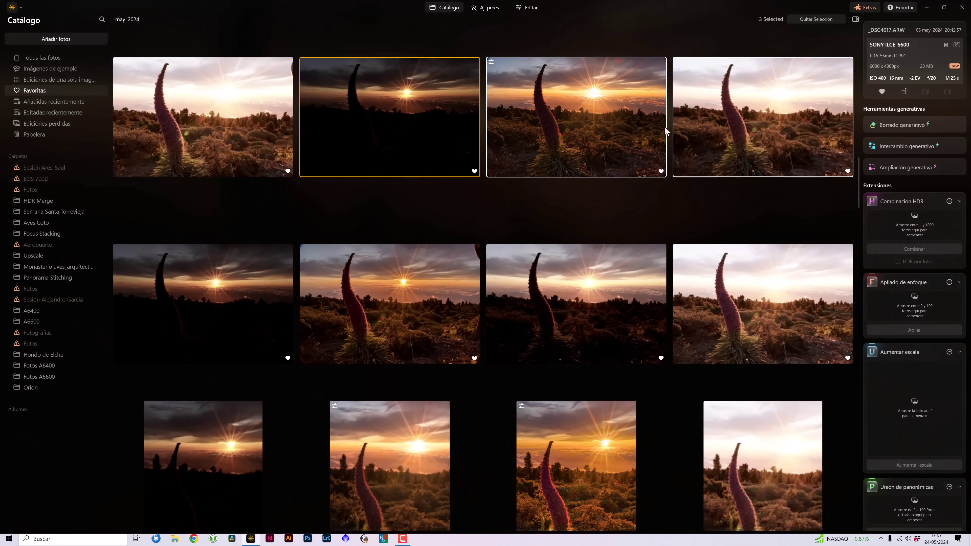
- Load the three selected exposures into Combinación HDR
scroll(684, 126, up, 1)
scroll(684, 126, up, 2)
scroll(685, 128, up, 2)
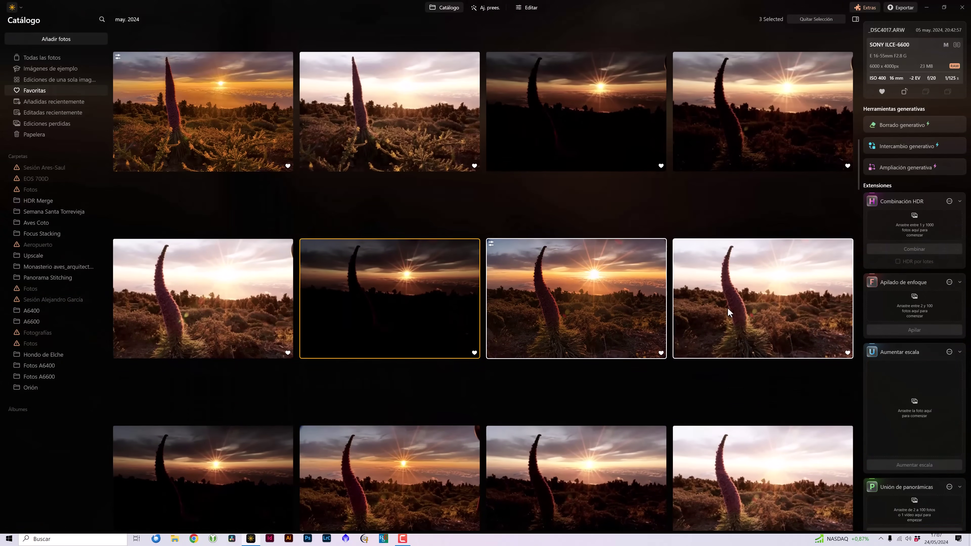
mouse_move(717, 313)
mouse_down()
mouse_move(881, 227)
mouse_move(876, 218)
mouse_up()
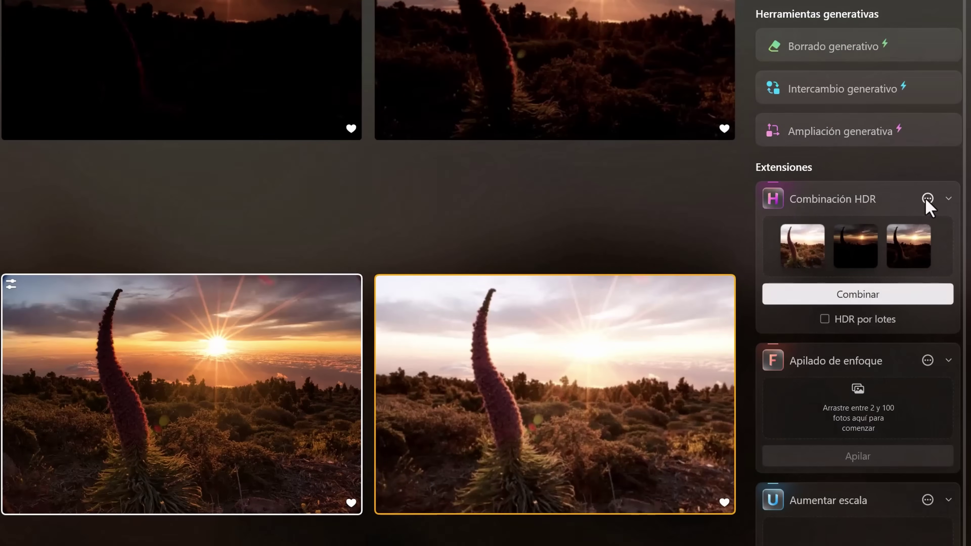
- Enable Auto Alineamiento in the HDR settings and merge the three exposures
click(928, 199)
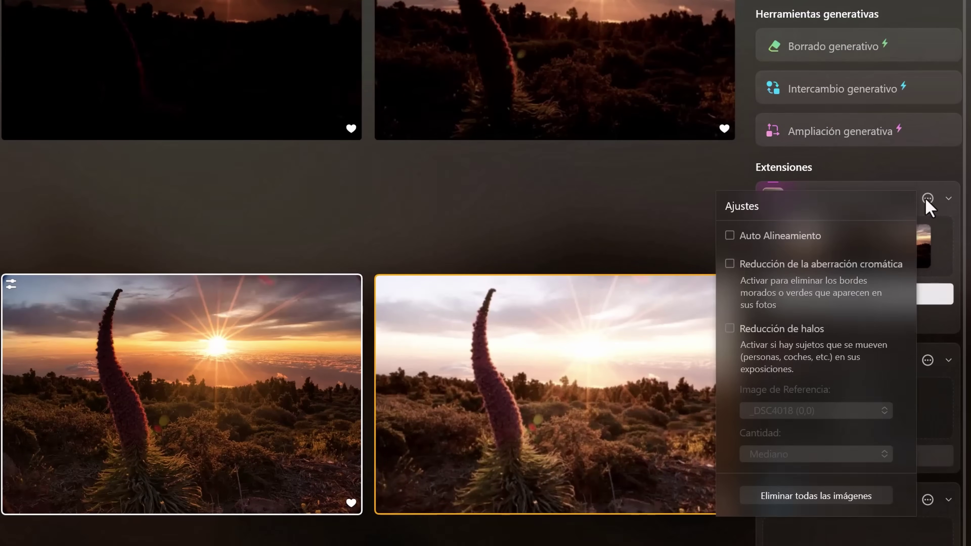
click(727, 242)
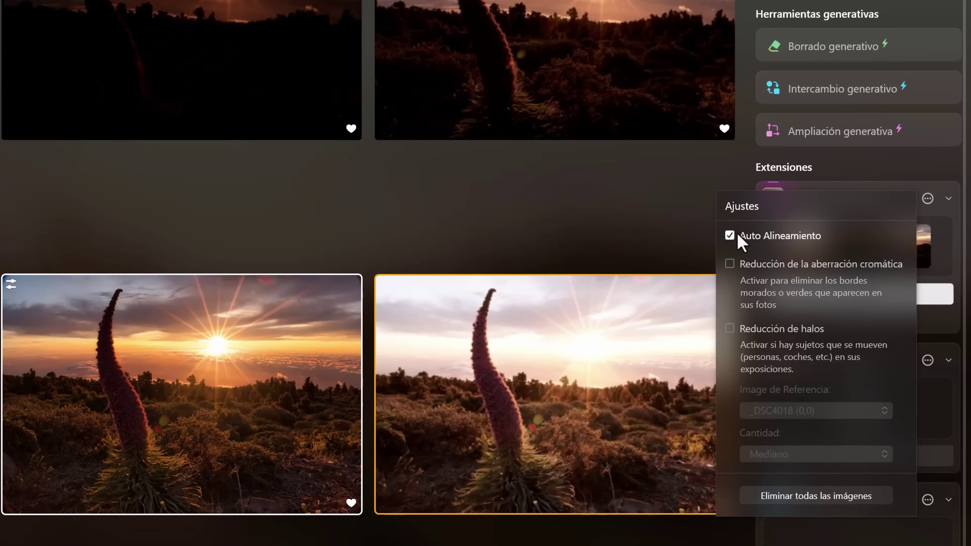
click(925, 200)
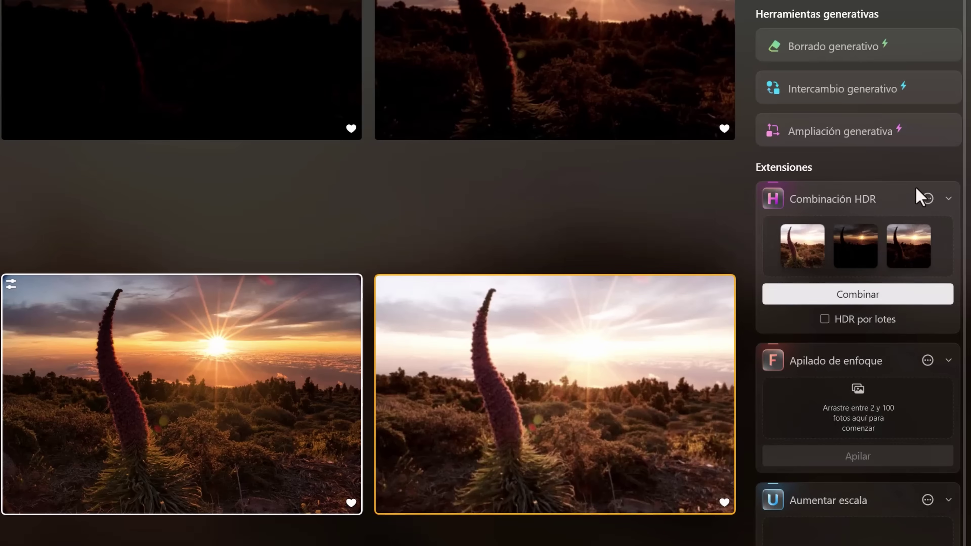
click(847, 294)
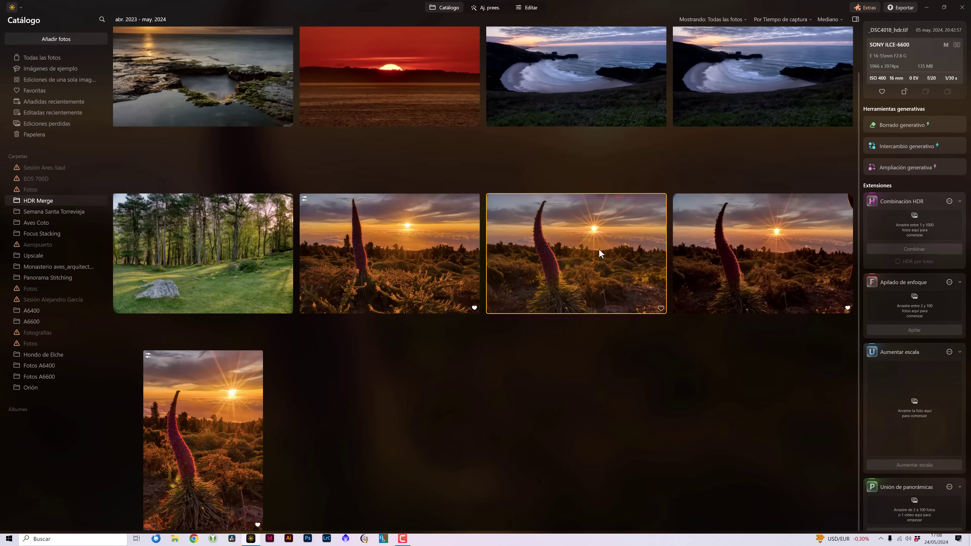
- Open _DSC4018_HDR.TIF, inspect the flower spike and sun at 100%, then move it into Editar
double_click(579, 282)
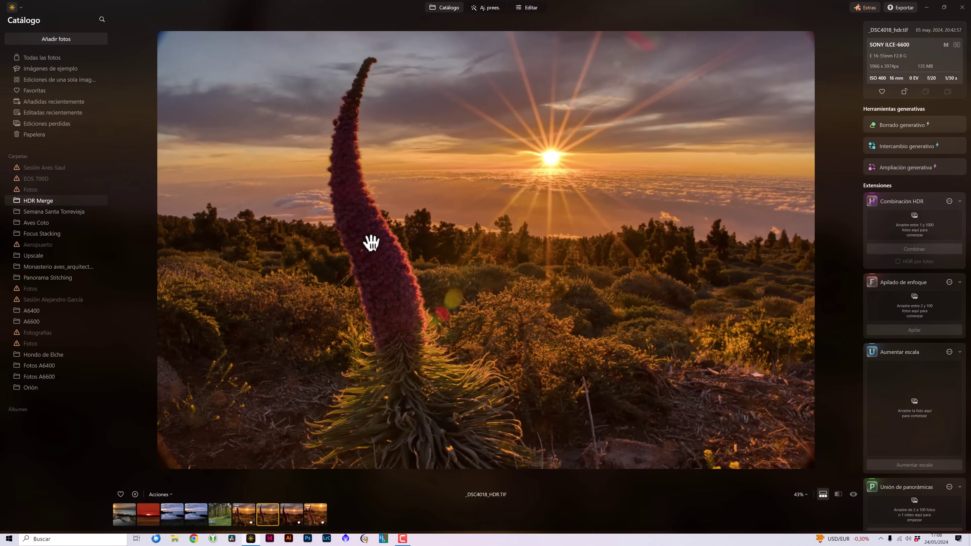
click(352, 210)
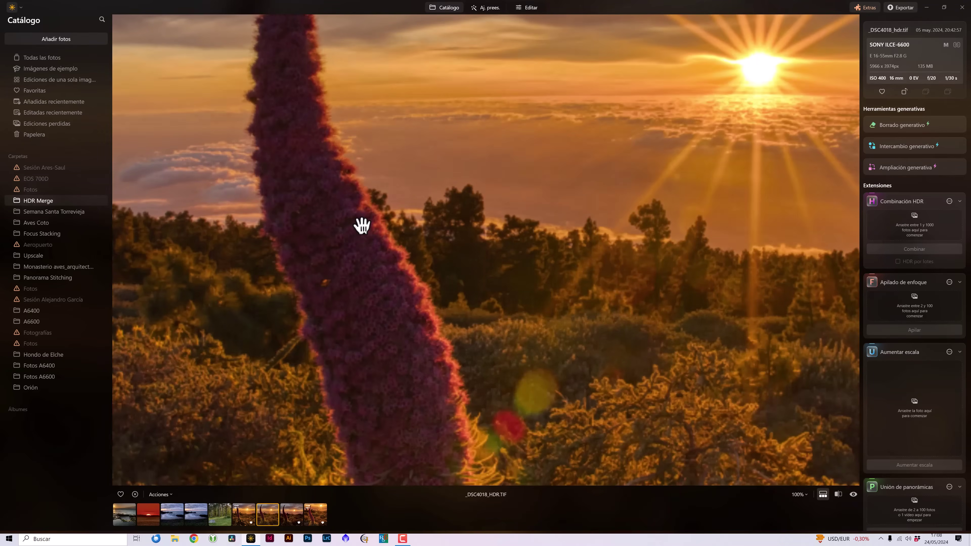
mouse_move(405, 288)
mouse_down()
mouse_move(572, 386)
mouse_move(577, 348)
mouse_move(502, 210)
mouse_up()
drag(641, 306, 519, 258)
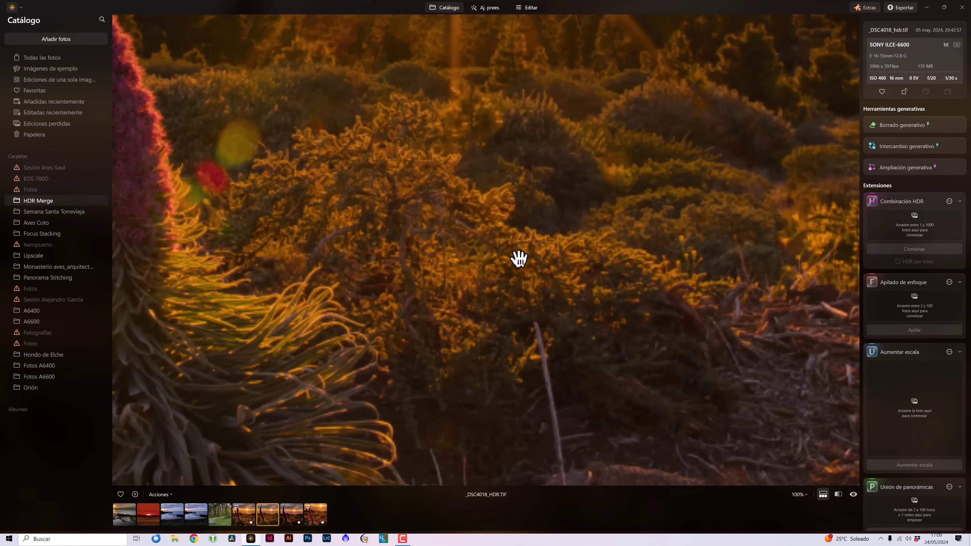
click(572, 237)
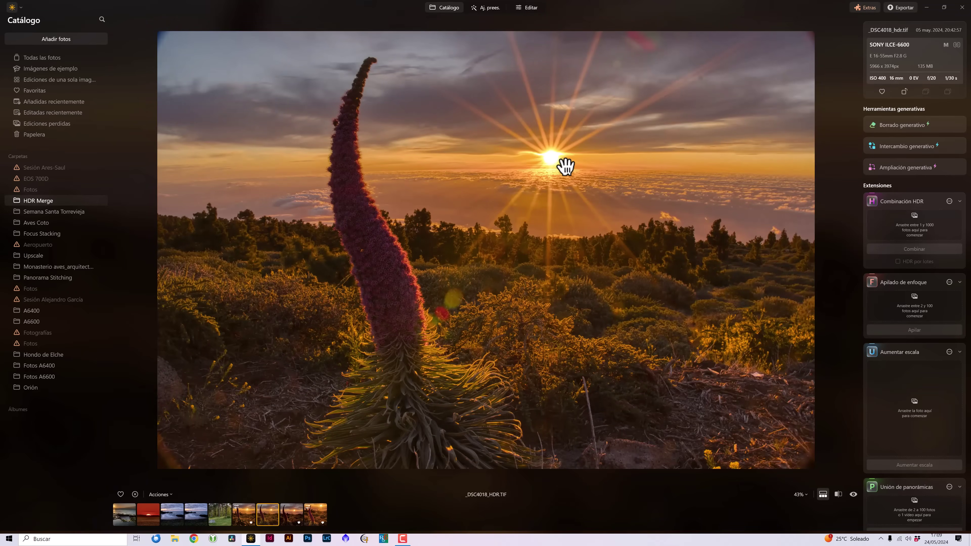
click(551, 176)
click(578, 174)
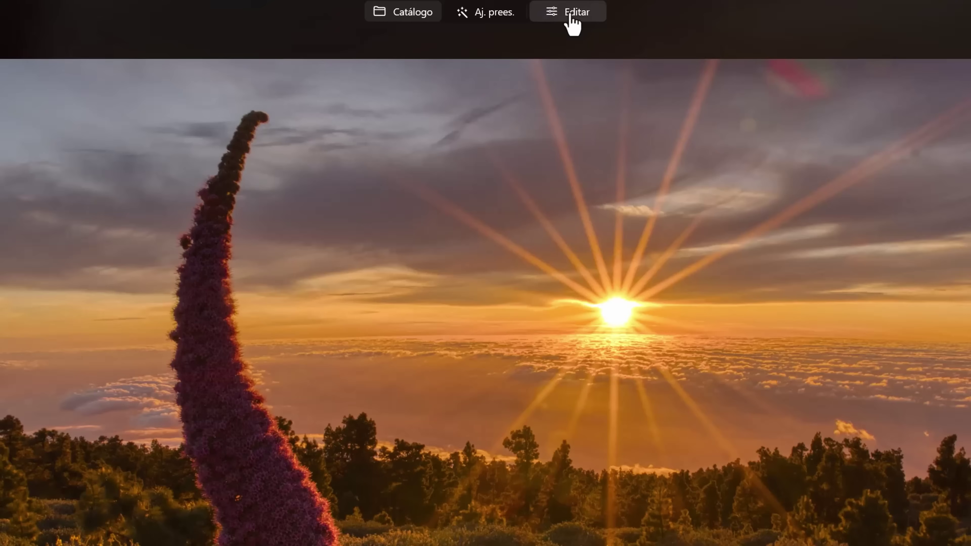
click(570, 16)
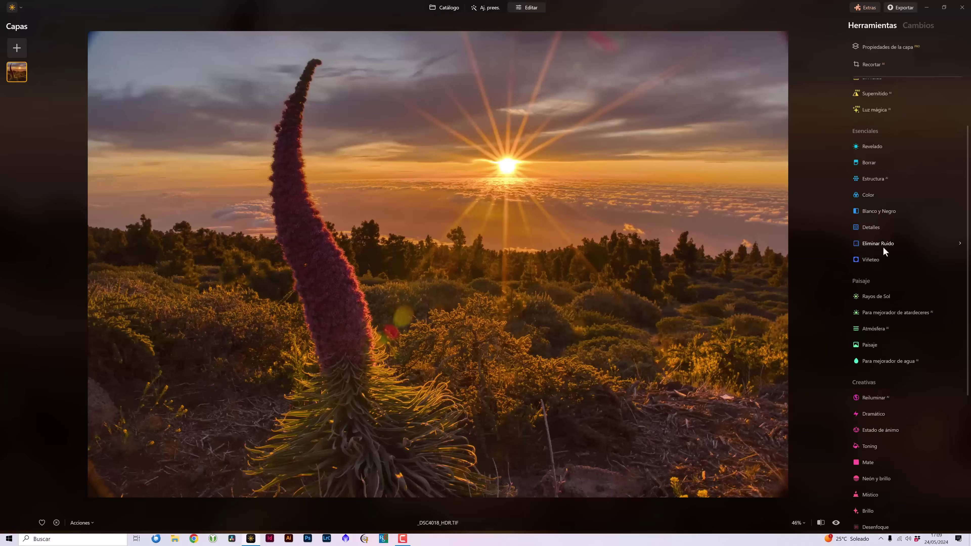
scroll(883, 247, up, 2)
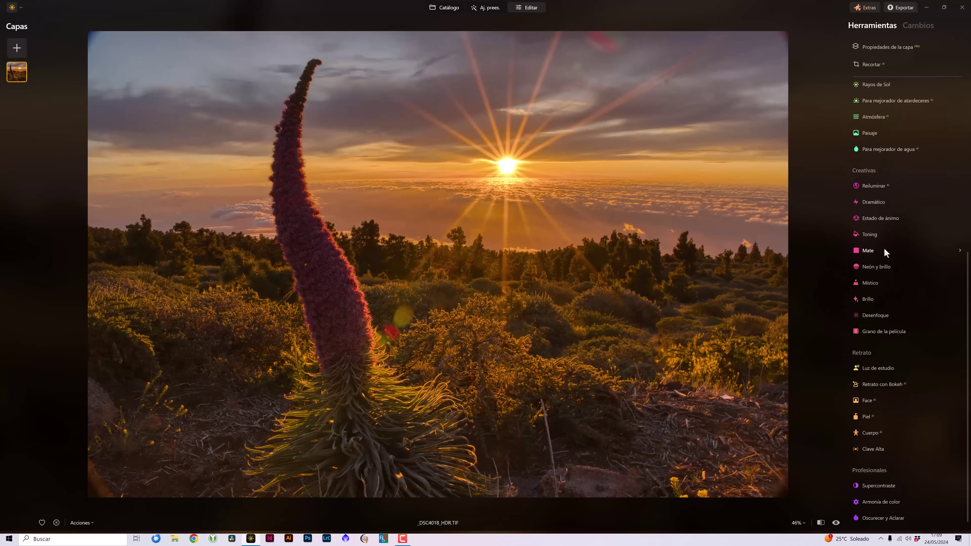
scroll(904, 461, down, 3)
scroll(904, 461, up, 3)
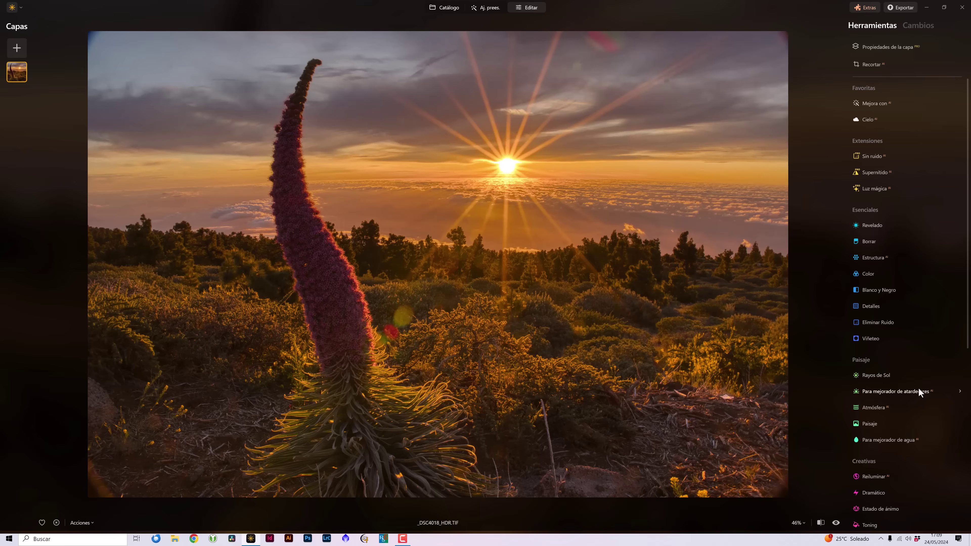
scroll(918, 388, down, 5)
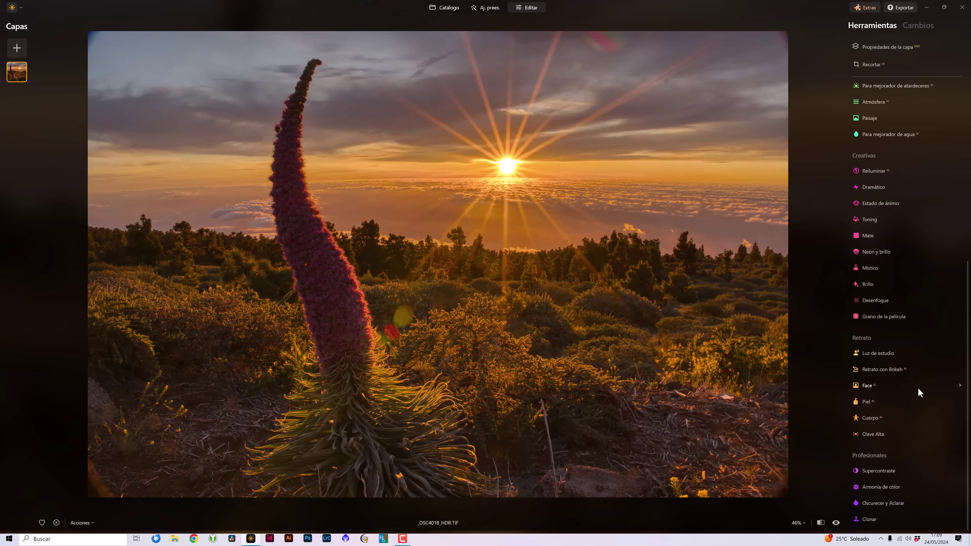
scroll(918, 388, up, 5)
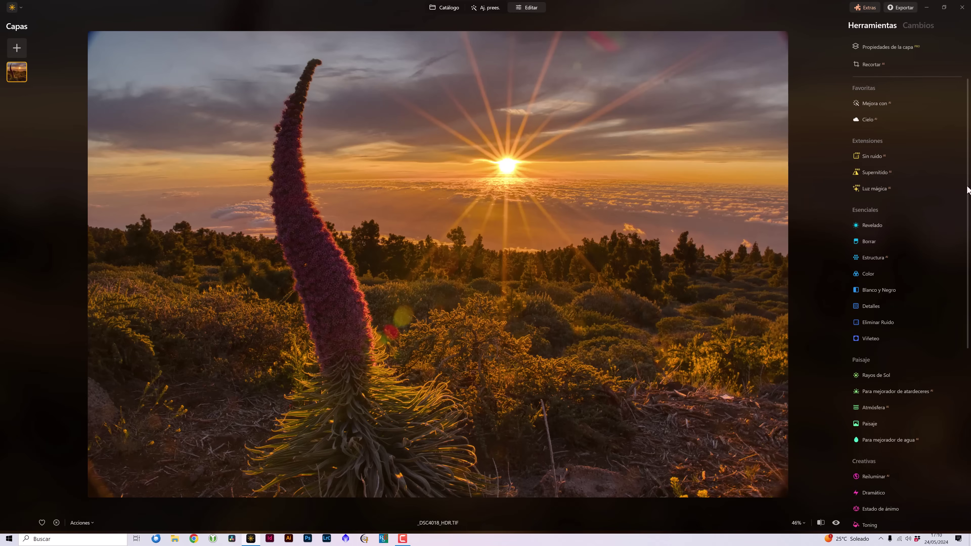
- Set the Mejora con IA Acento slider to 13 and Mejorador de Cielos to 20
click(884, 102)
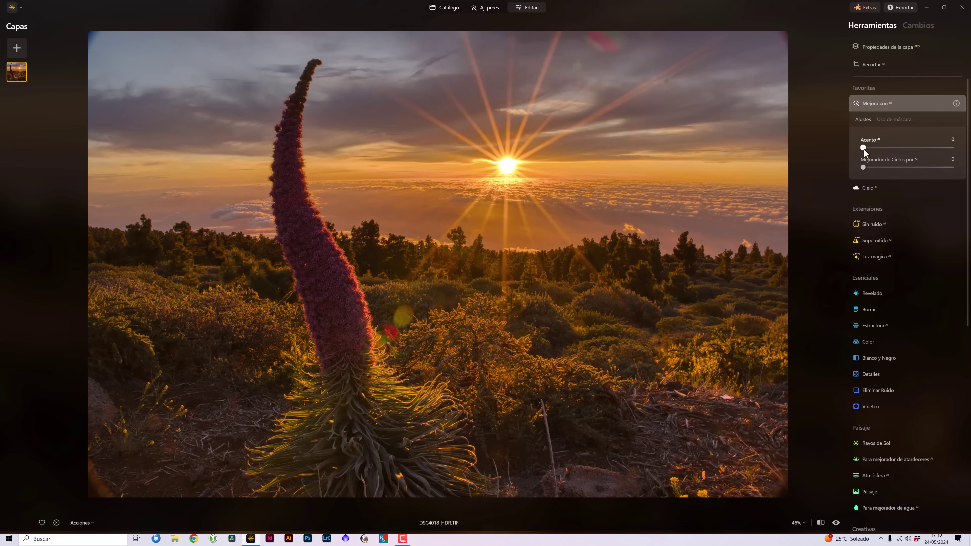
mouse_move(865, 148)
mouse_down()
mouse_move(943, 156)
mouse_move(917, 152)
mouse_up()
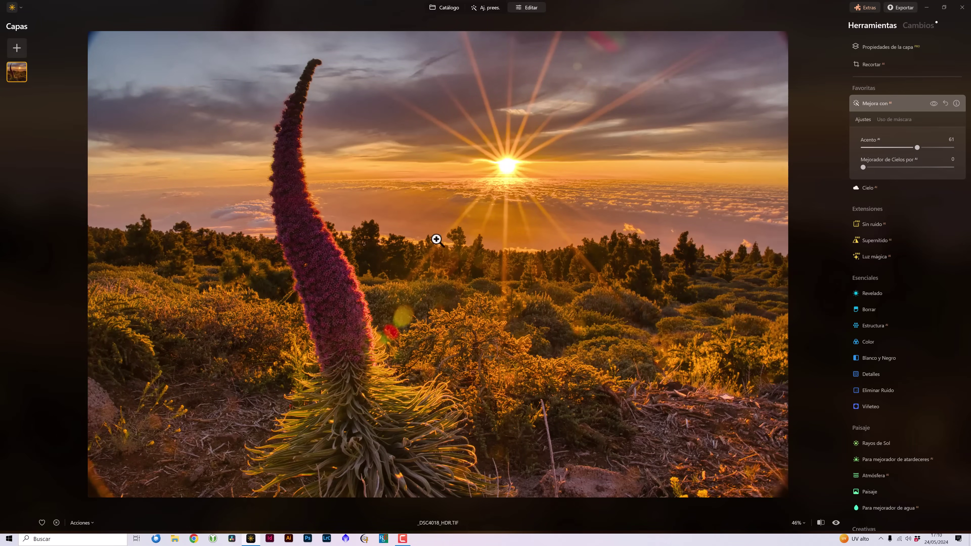
drag(916, 147, 843, 148)
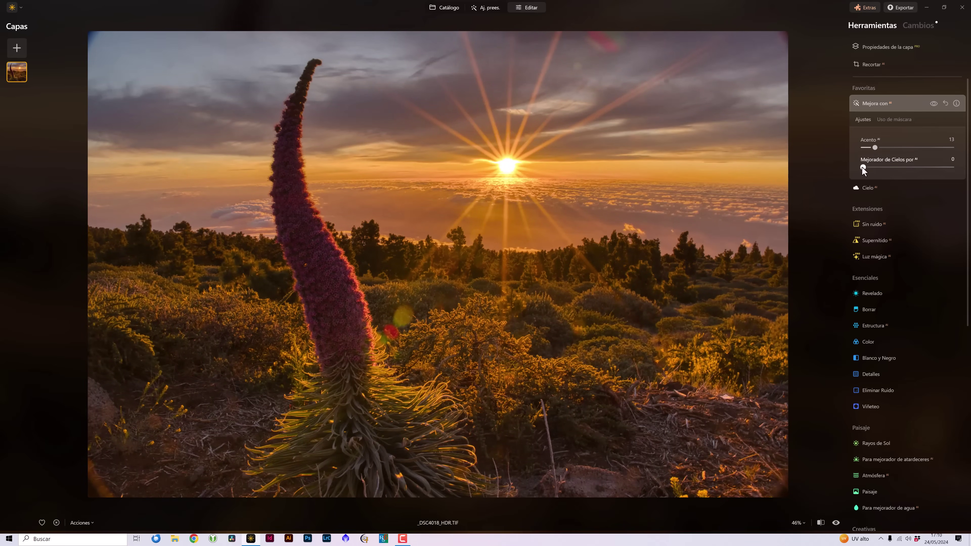
mouse_move(863, 167)
mouse_down()
mouse_move(848, 172)
mouse_move(947, 164)
mouse_move(857, 173)
mouse_move(940, 174)
mouse_move(838, 177)
mouse_move(893, 180)
mouse_up()
- Collapse Mejora con and add Luz mágica with Intensidad 21
click(895, 104)
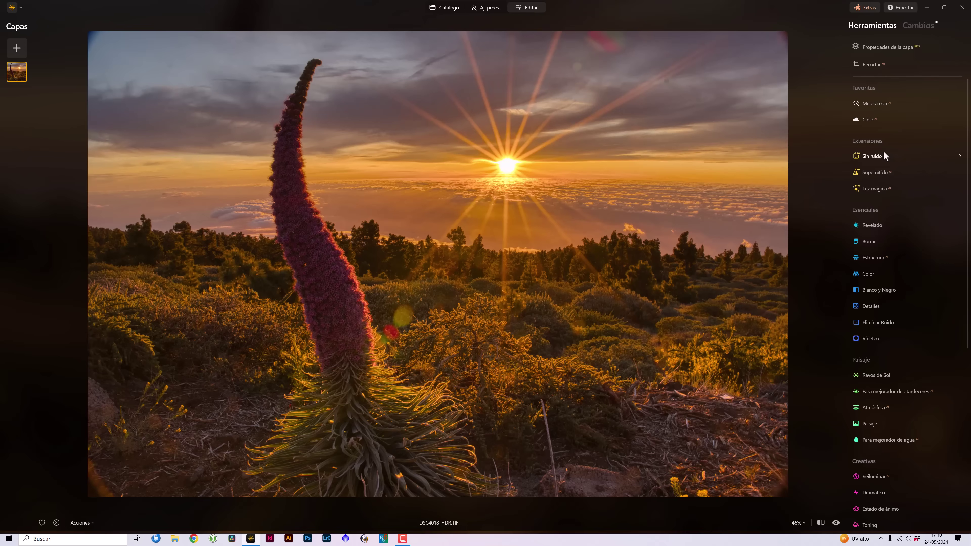
click(864, 188)
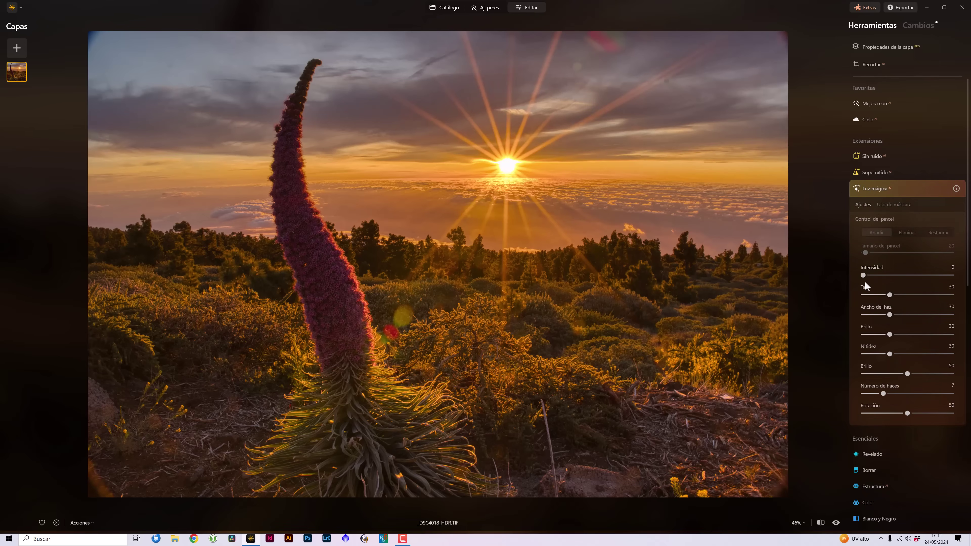
drag(864, 278, 882, 283)
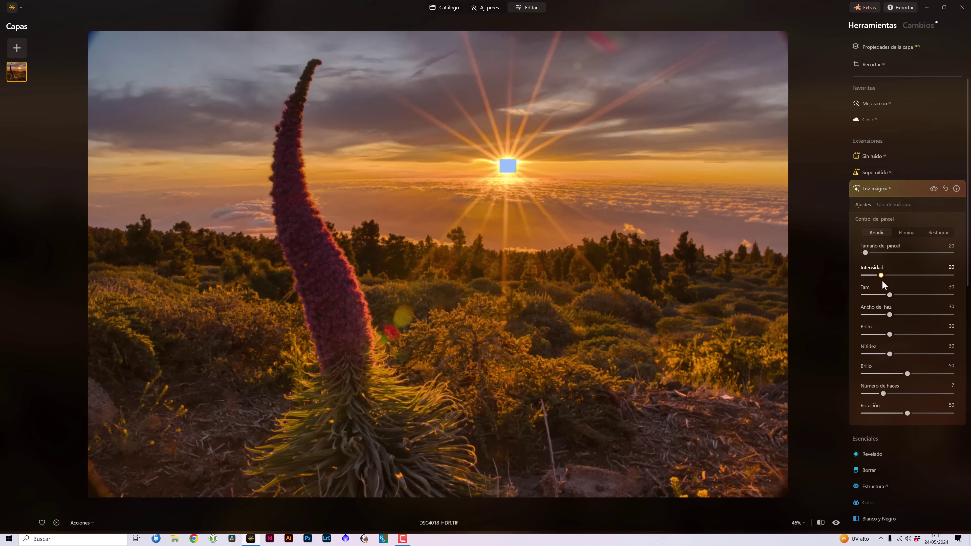
drag(882, 283, 883, 284)
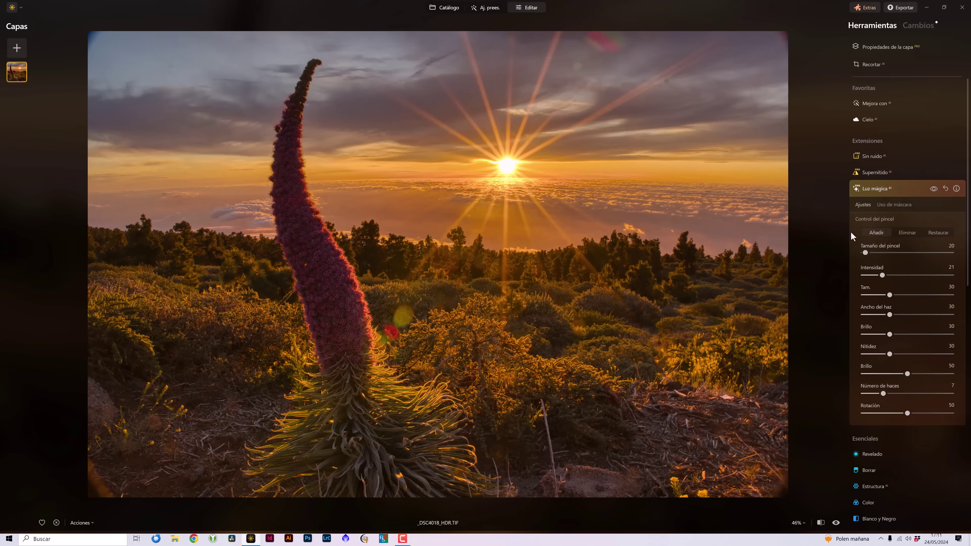
- Set the Luz mágica brush to 115, place the light on the sun, and raise Intensidad to 63
drag(865, 252, 887, 253)
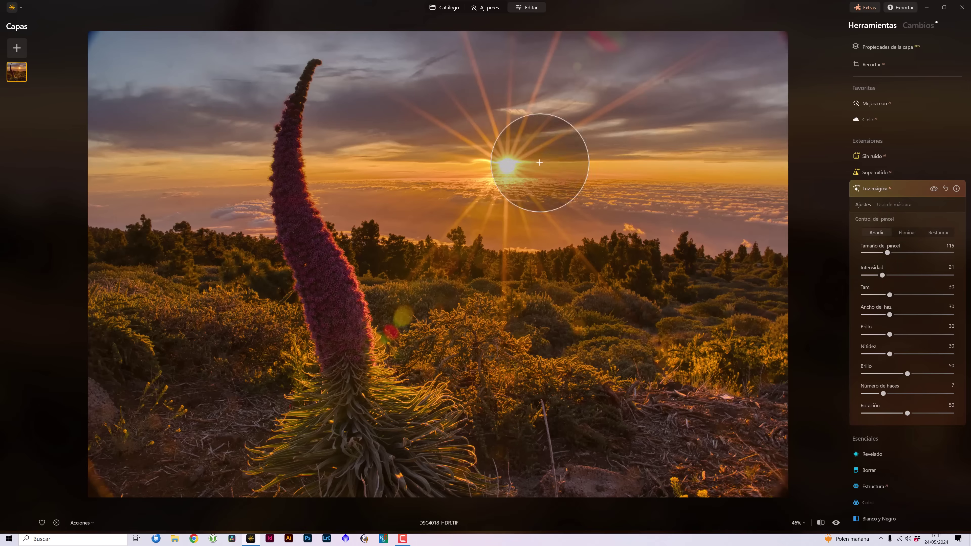
click(507, 165)
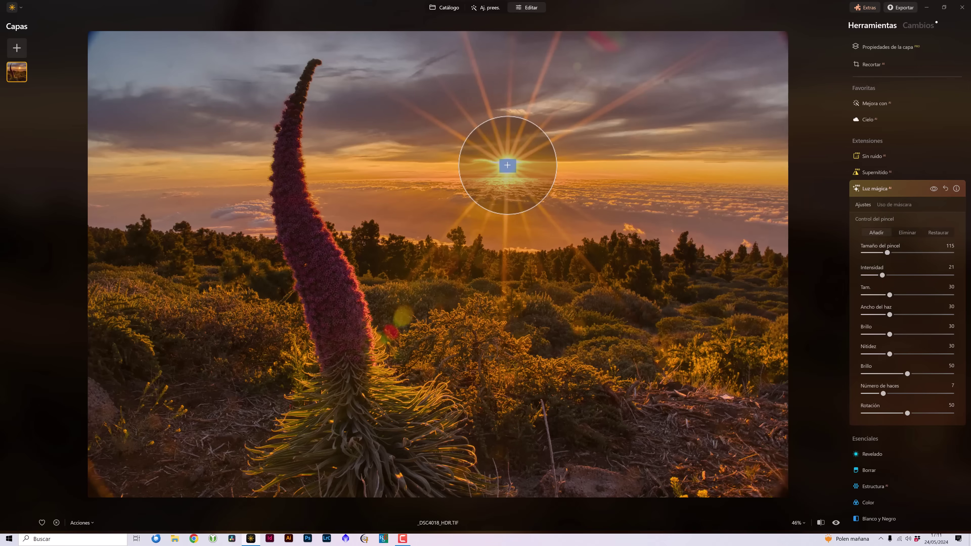
click(507, 165)
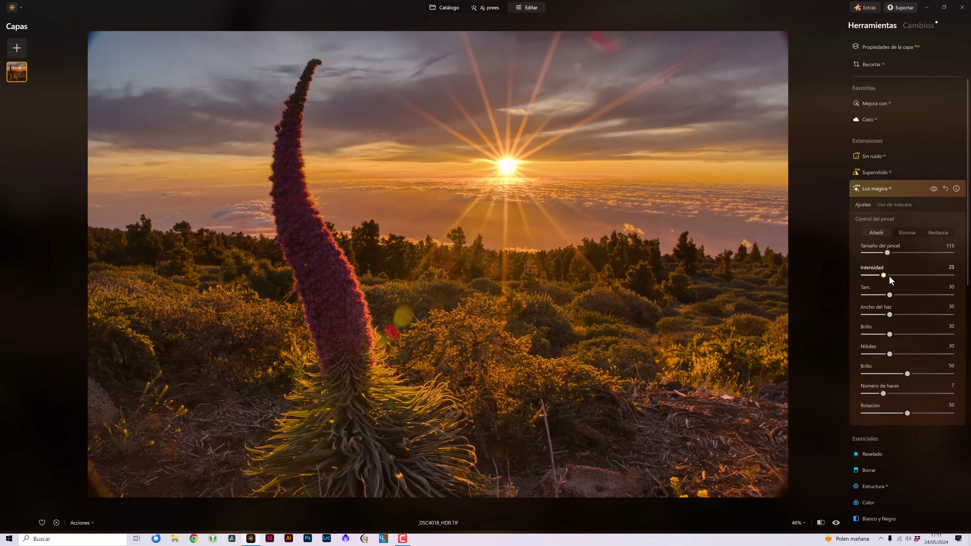
drag(889, 279, 933, 285)
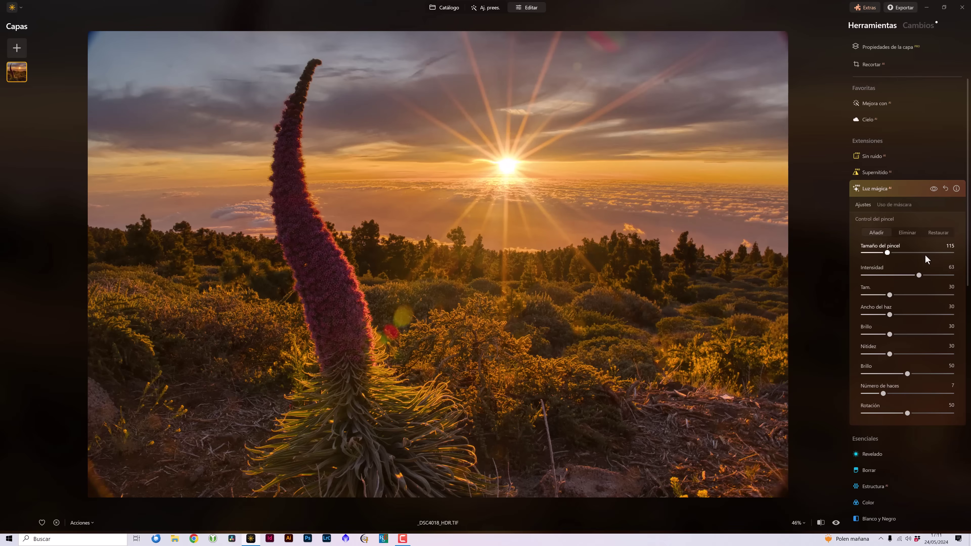
- Paint Luz mágica onto the sun with 2 rays, Intensidad 65 and size 53
click(508, 165)
mouse_move(880, 394)
mouse_down()
mouse_move(849, 394)
mouse_move(947, 401)
mouse_move(850, 403)
mouse_up()
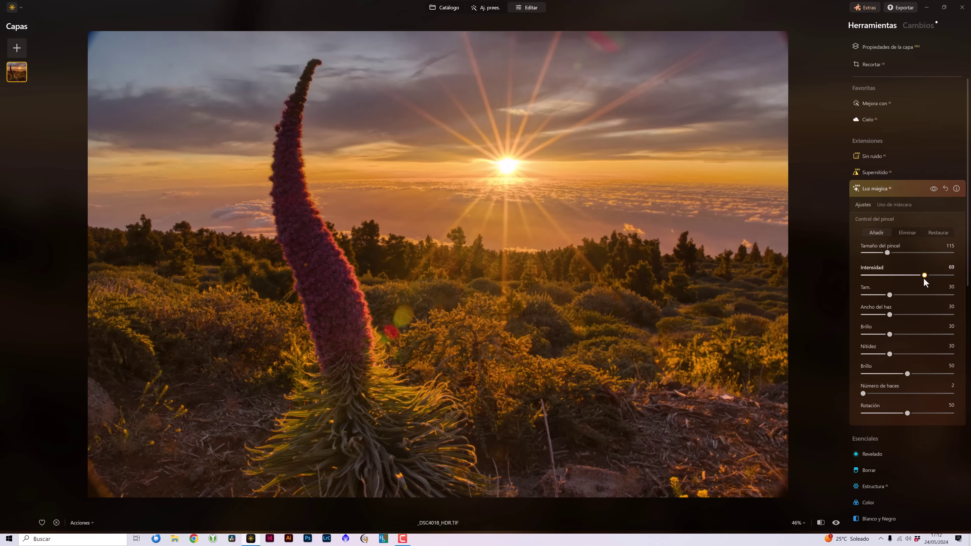
drag(925, 282, 911, 300)
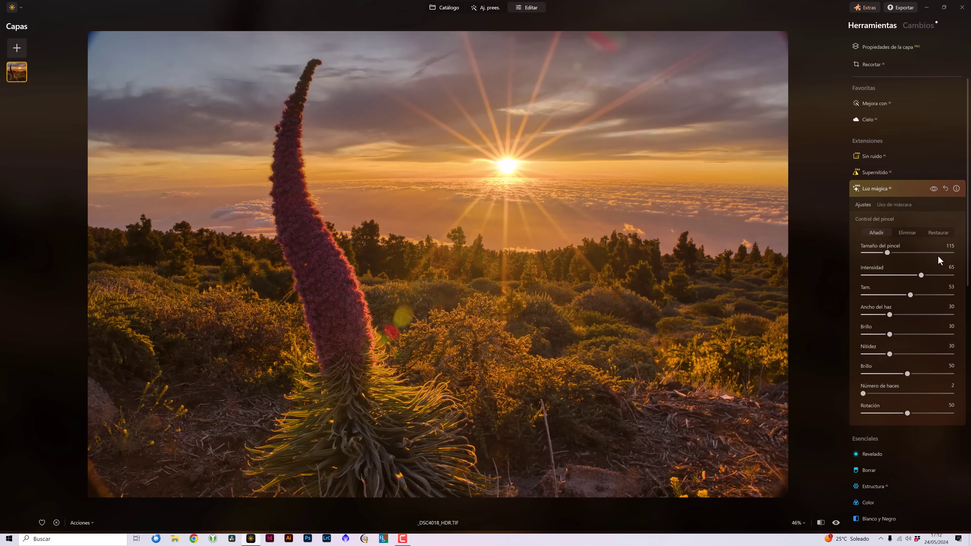
- Toggle Luz mágica on and off to compare before and after, then collapse it
click(934, 191)
click(934, 191)
click(934, 188)
click(933, 188)
click(933, 189)
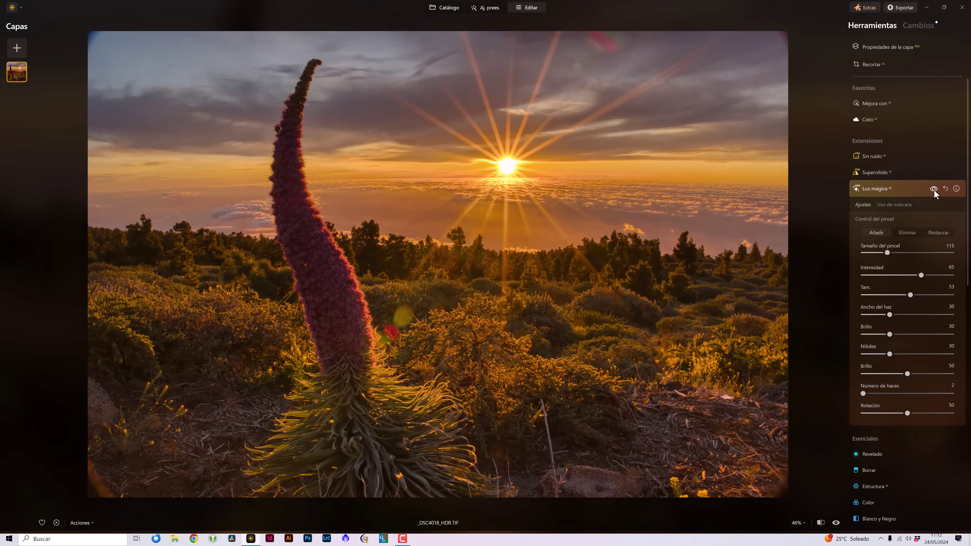
click(934, 188)
click(934, 188)
click(932, 189)
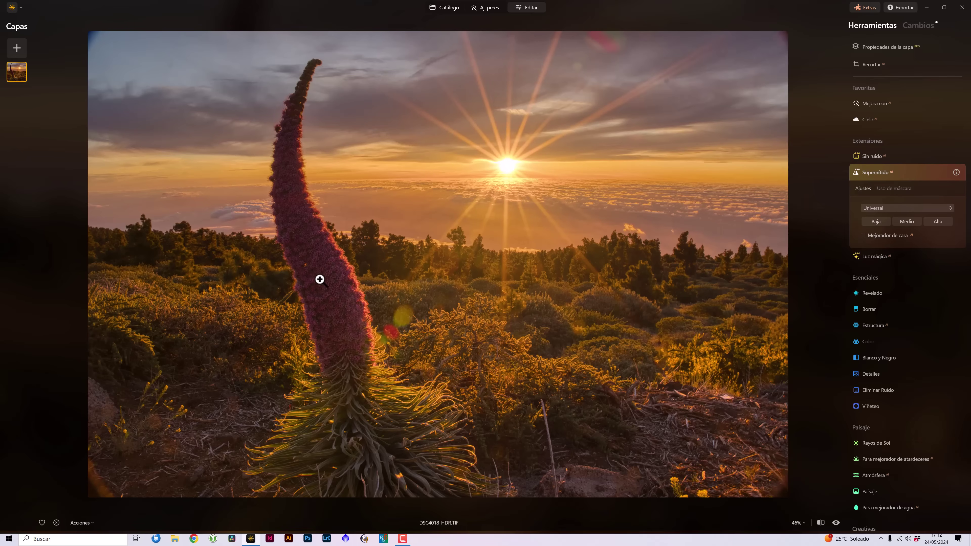
- Inspect the flower spike at 100% and apply low-strength Supernítido sharpening
click(331, 283)
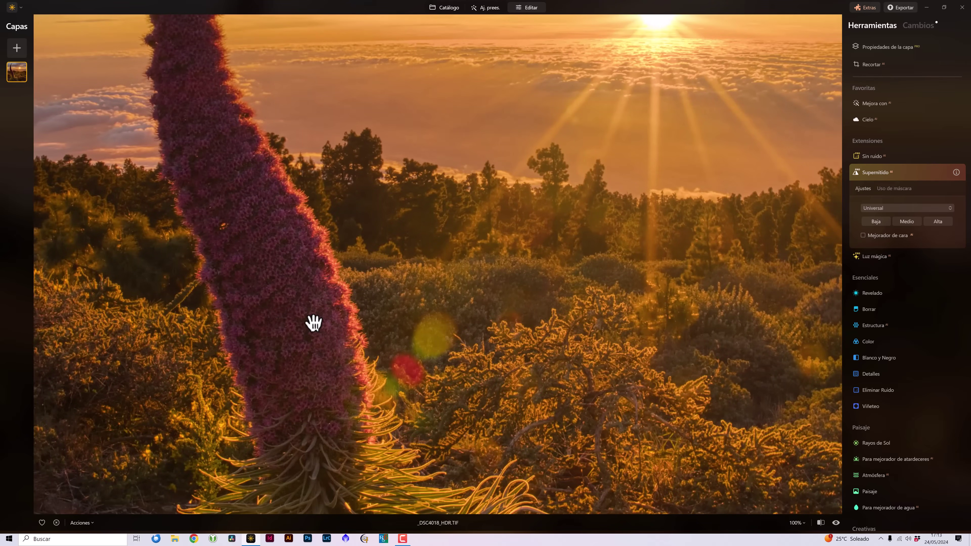
drag(522, 253, 592, 321)
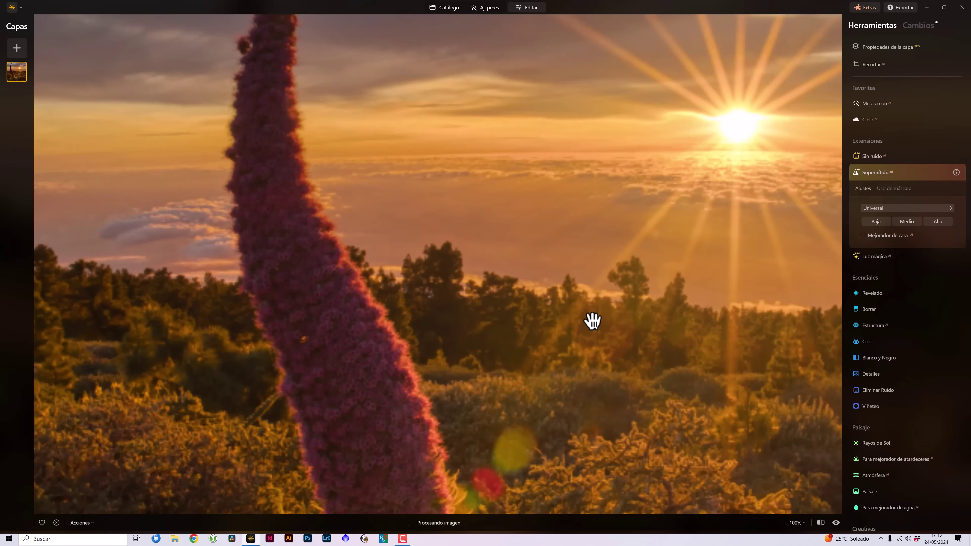
click(613, 331)
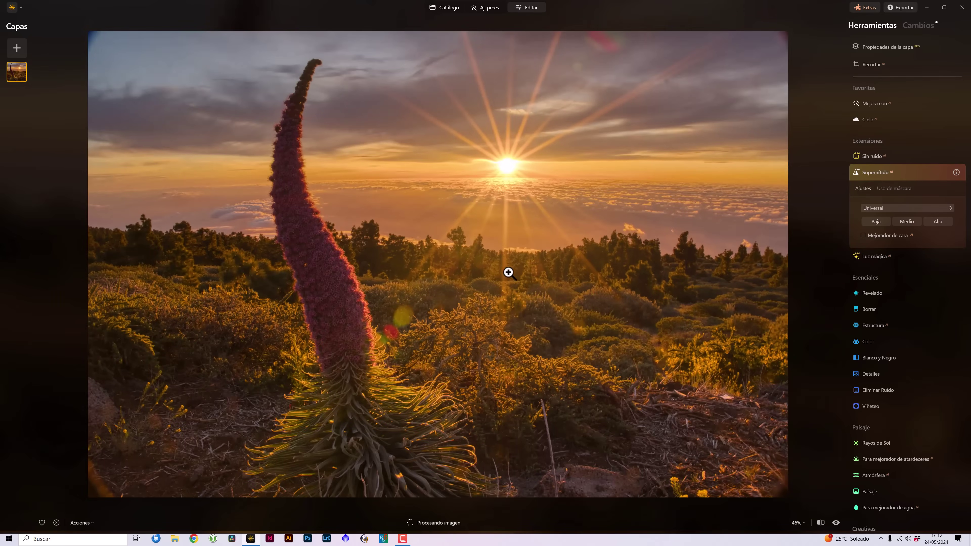
click(876, 221)
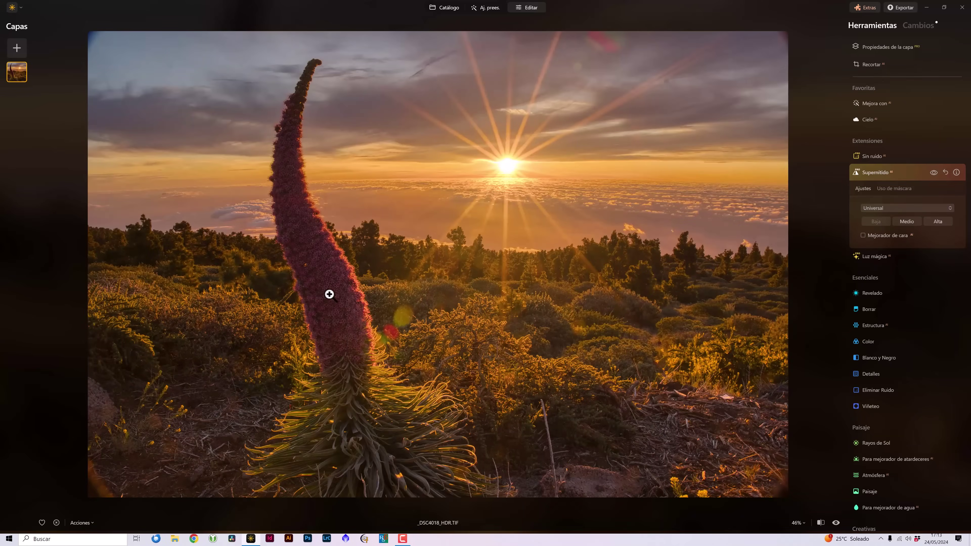
- Compare the flower spike at full size with and without Supernítido, leaving it on and fitting the view
double_click(350, 296)
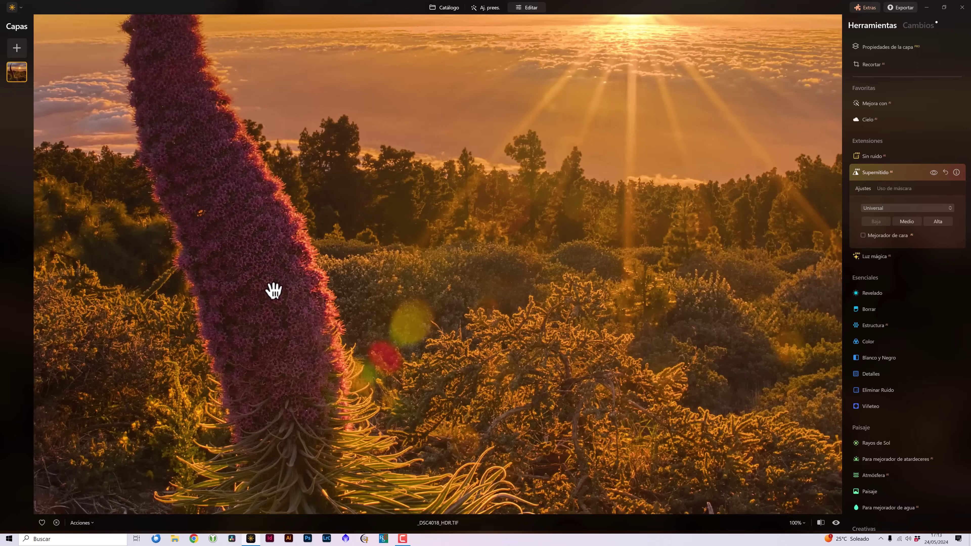
drag(429, 319, 518, 358)
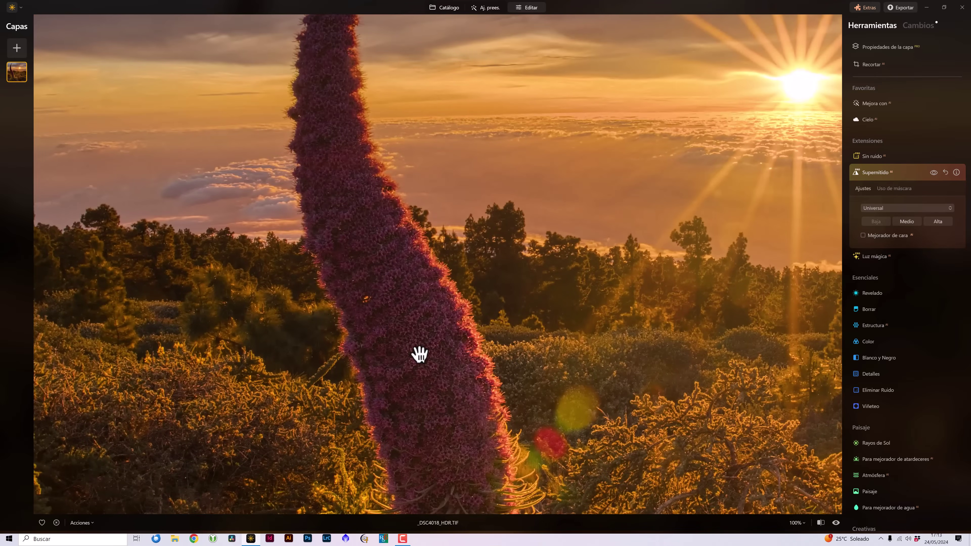
click(934, 174)
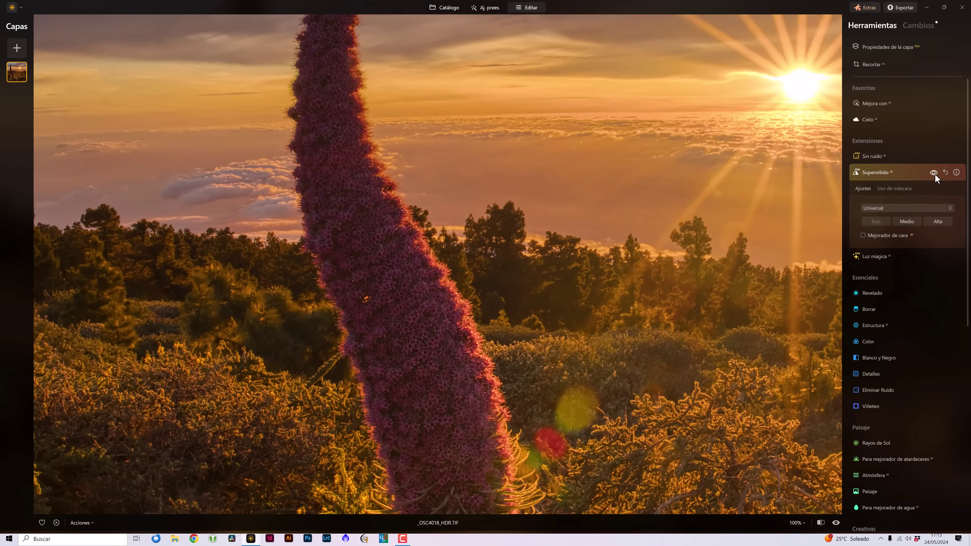
click(935, 174)
click(934, 174)
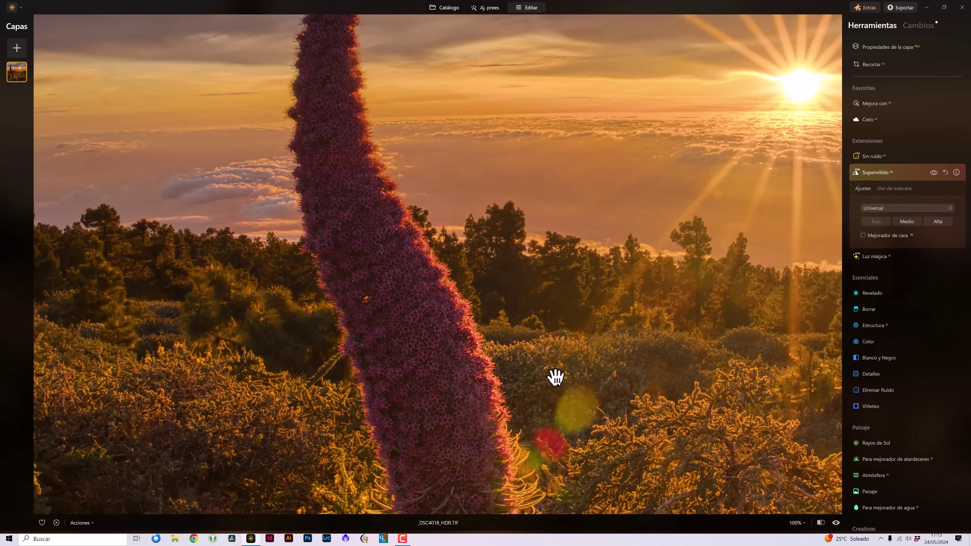
click(935, 173)
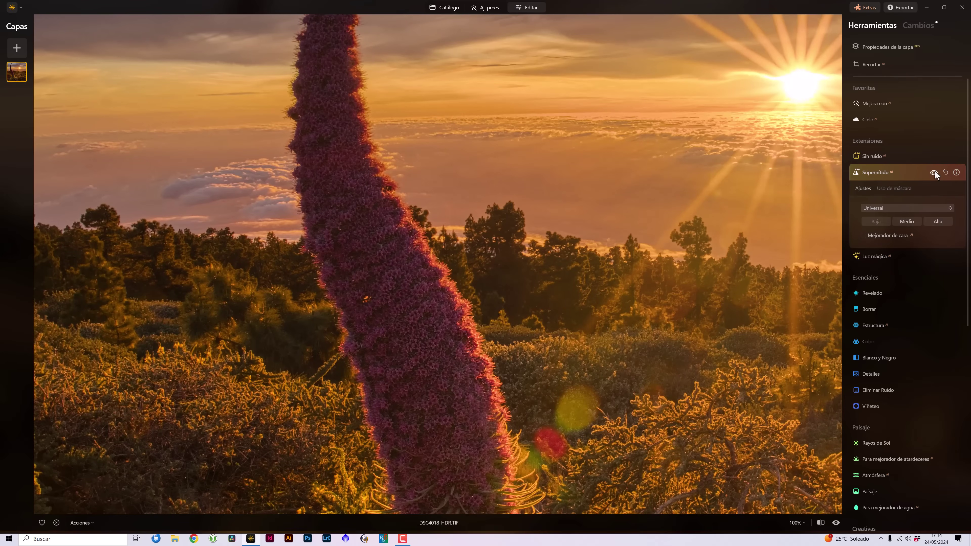
click(935, 172)
click(934, 172)
click(933, 172)
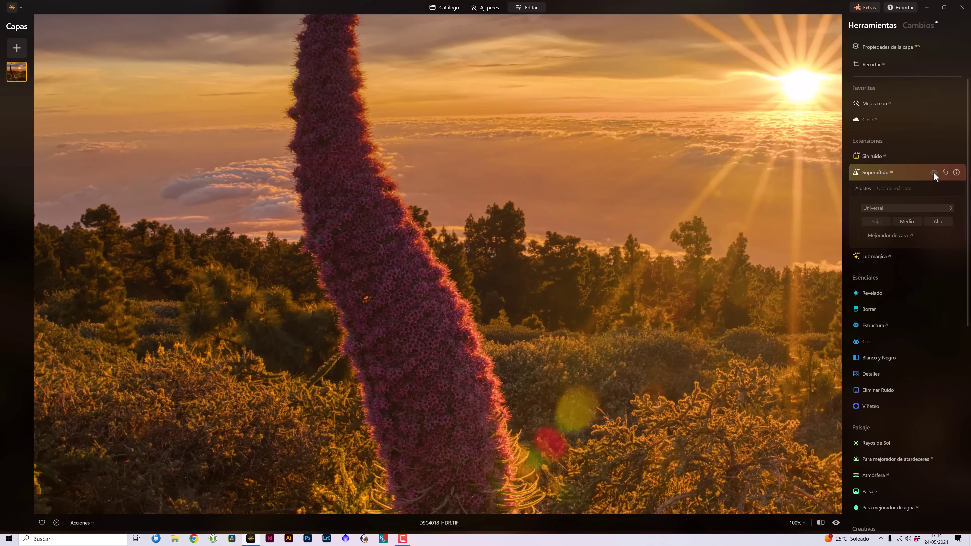
click(933, 172)
click(933, 173)
click(547, 257)
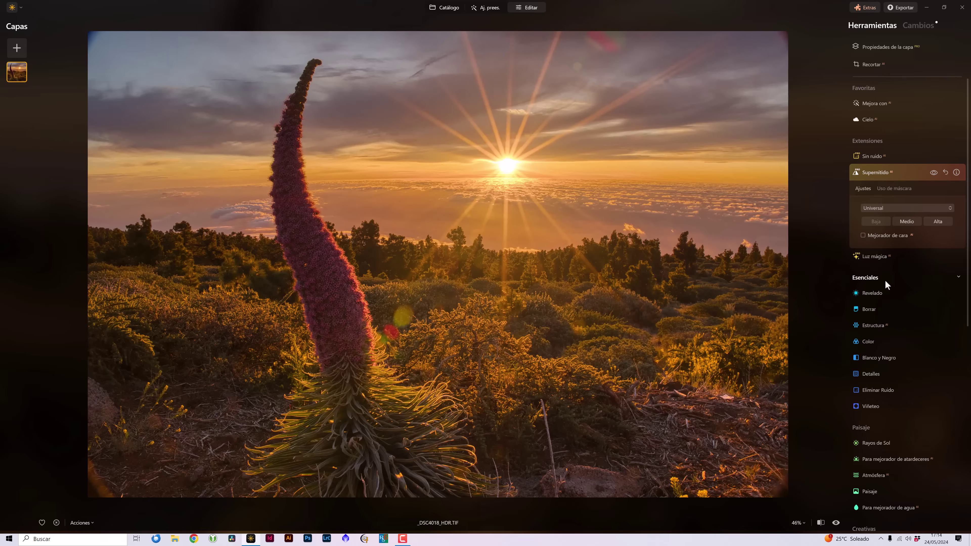
- Open Místico, raise its Cantidad to 35 and compare the photo with and without it
scroll(913, 254, down, 3)
scroll(908, 247, down, 3)
scroll(904, 240, down, 2)
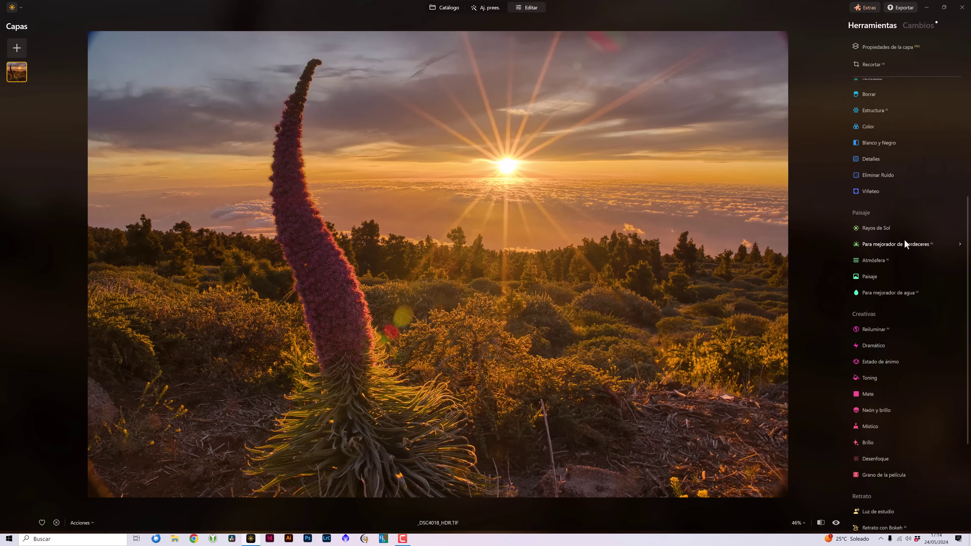
scroll(904, 239, up, 5)
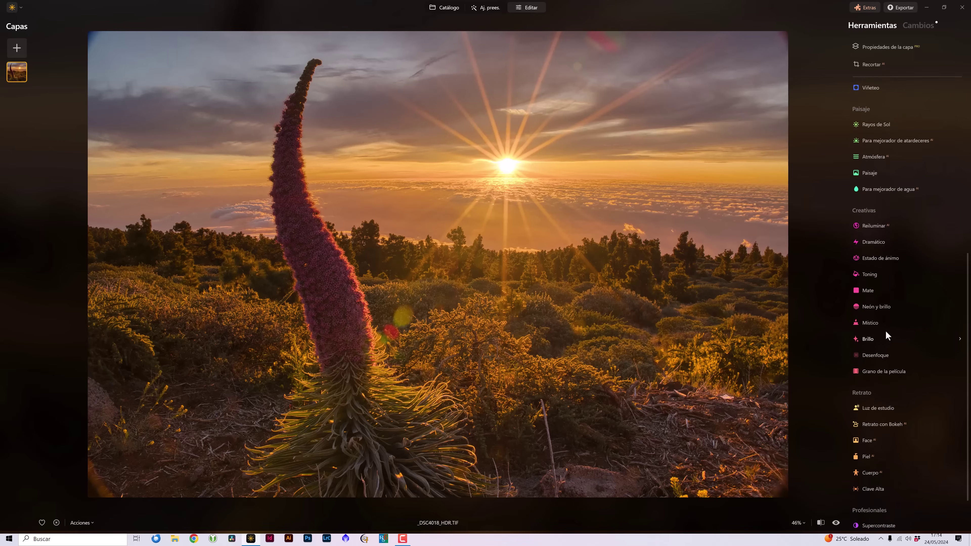
click(870, 489)
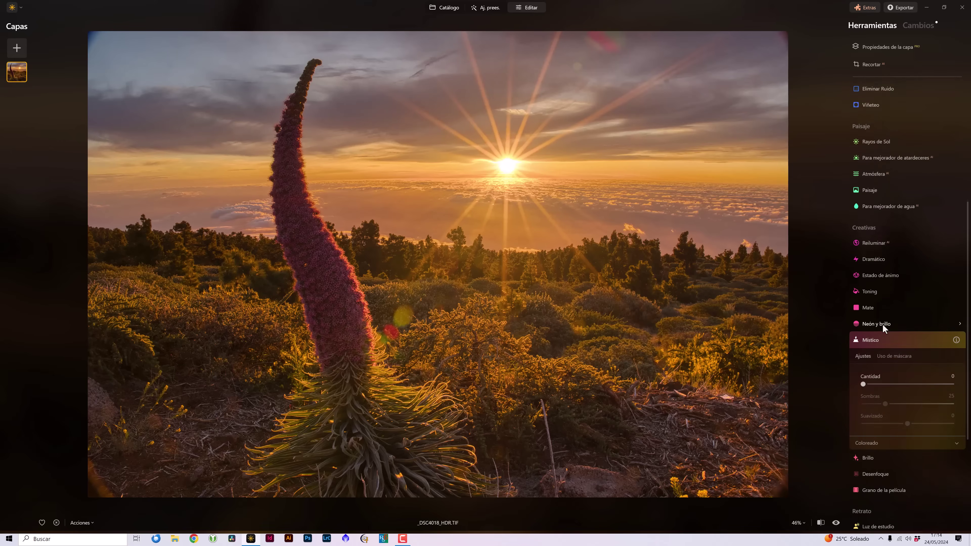
drag(863, 314, 866, 315)
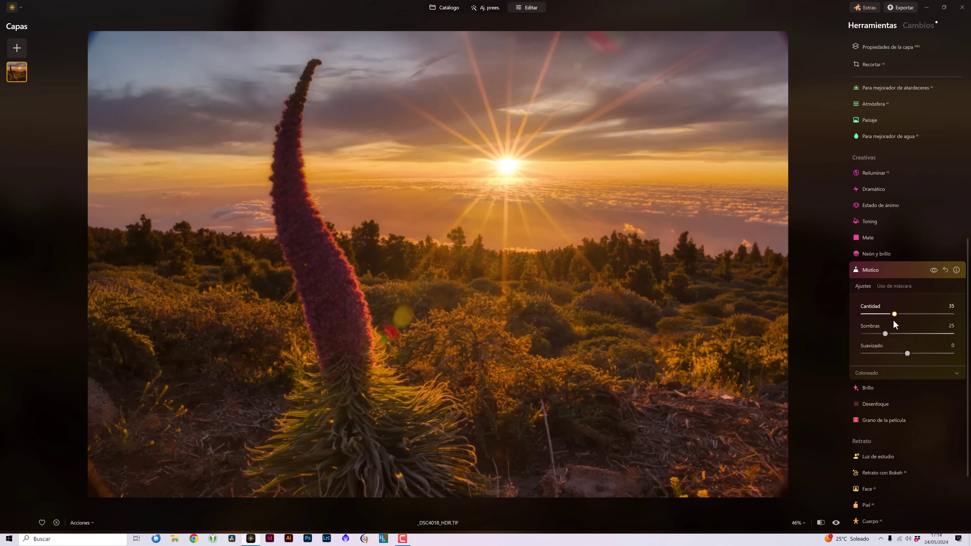
click(933, 271)
click(933, 271)
click(933, 271)
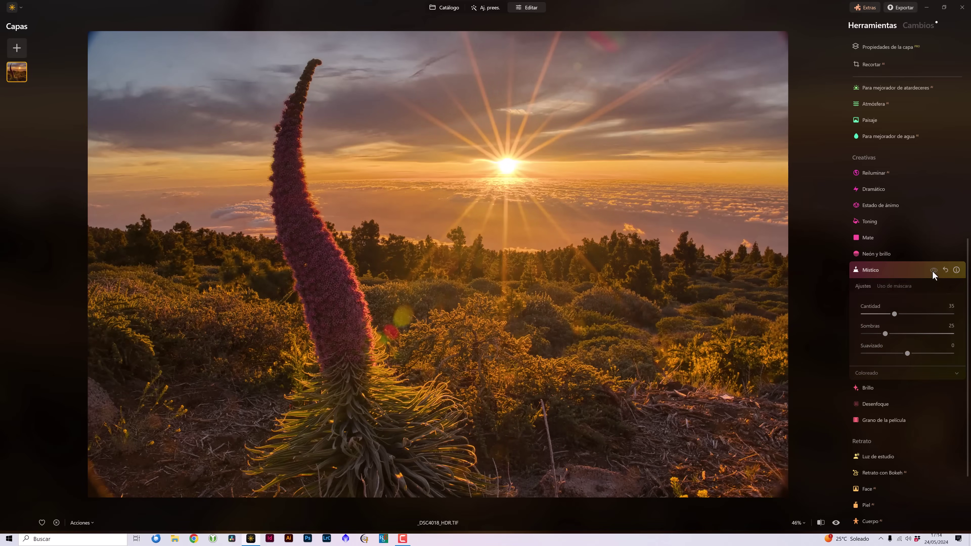
click(933, 271)
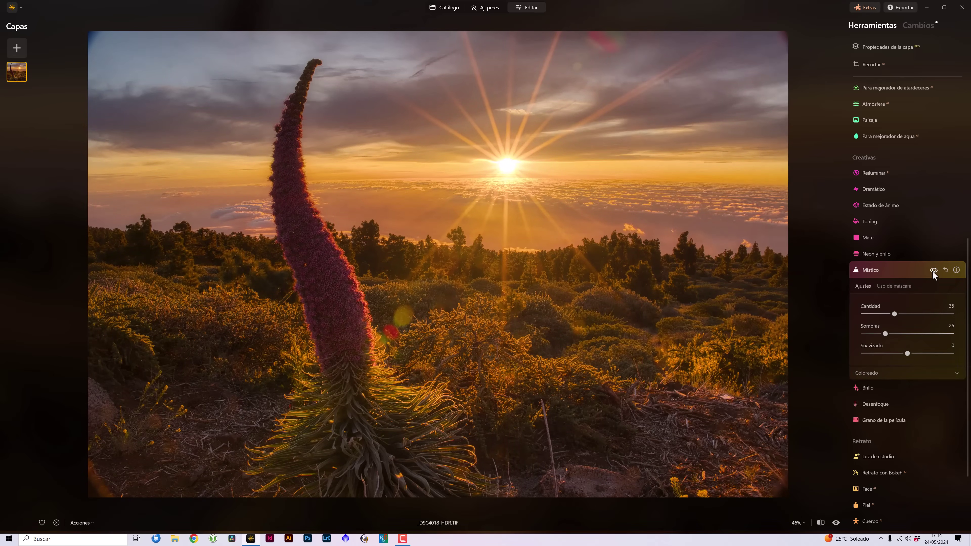
click(933, 271)
- Raise Místico Sombras to 38 and compare the sky with and without the effect
click(933, 271)
drag(897, 334, 900, 334)
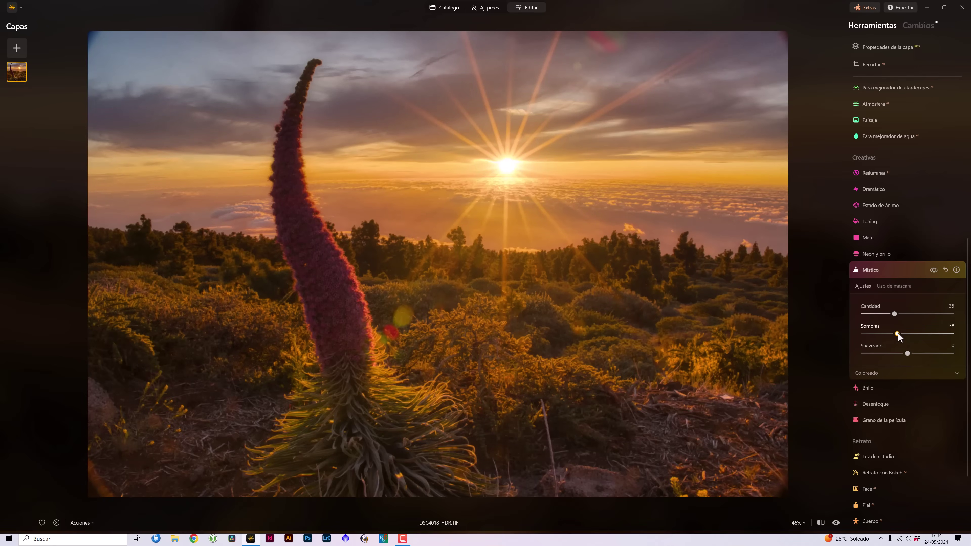
click(934, 271)
click(933, 271)
click(933, 271)
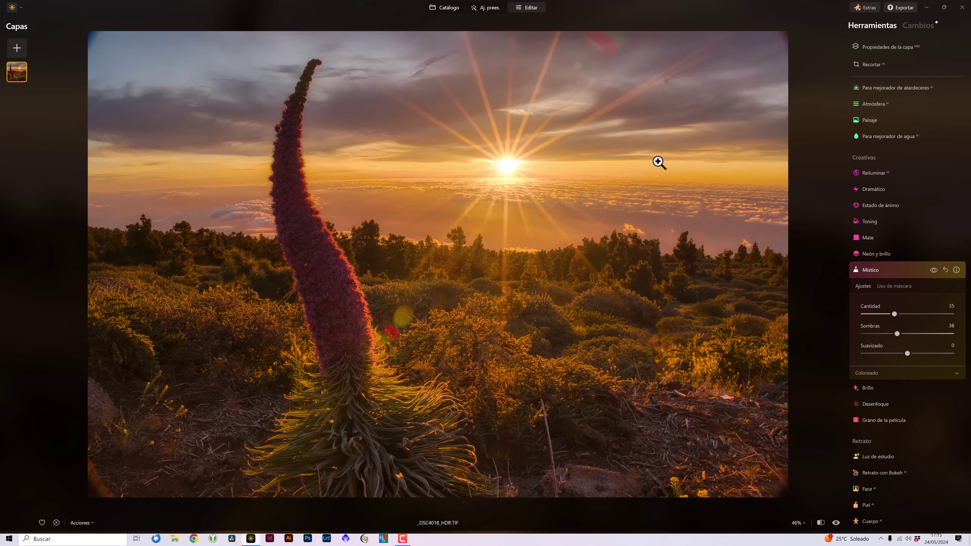
click(933, 271)
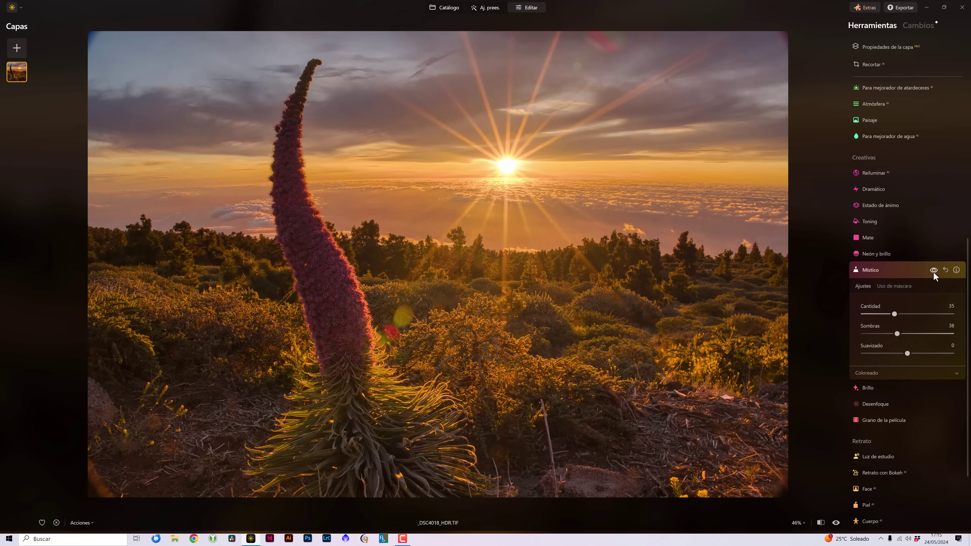
click(933, 271)
click(933, 271)
click(933, 271)
click(933, 270)
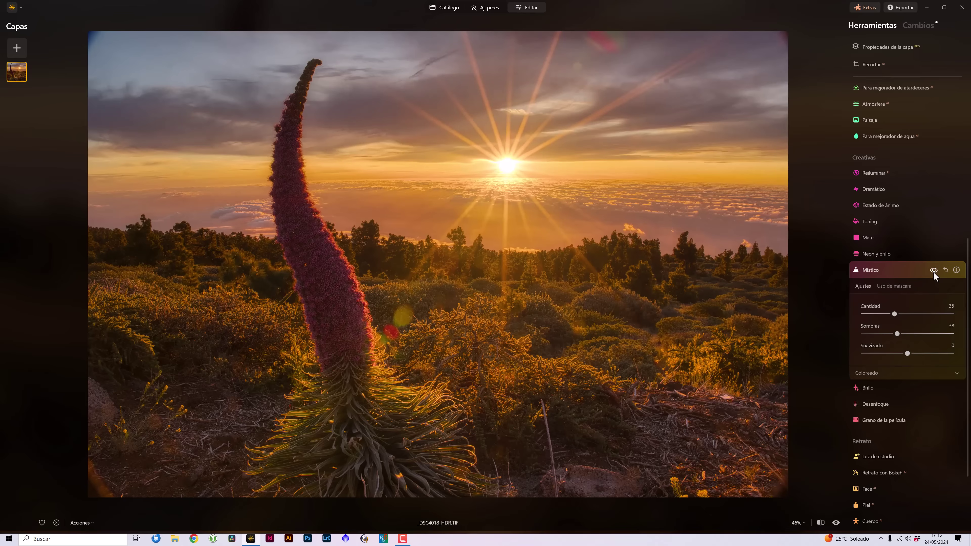
- Add a glow in Brillo mode at Cantidad 23 and expand its Ajustes avanzados
click(866, 386)
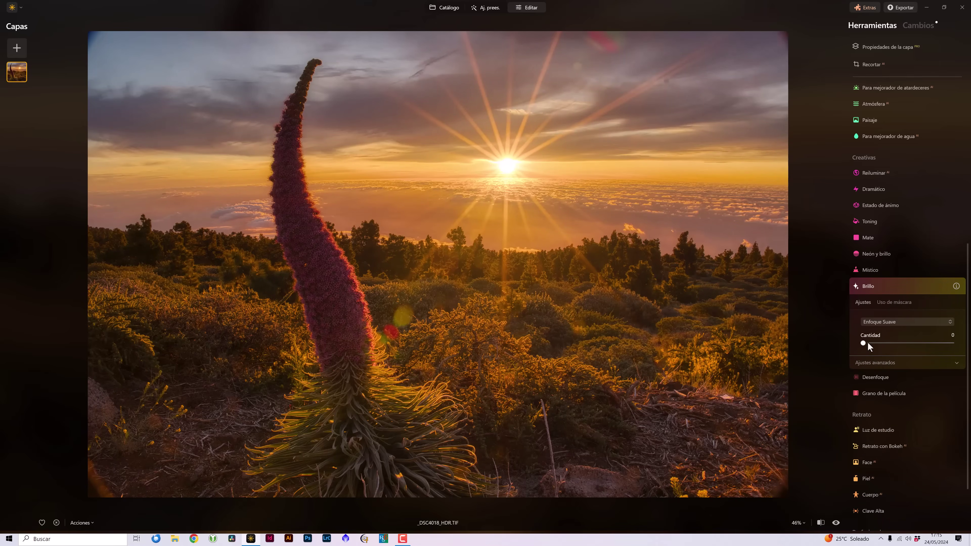
drag(863, 342, 887, 346)
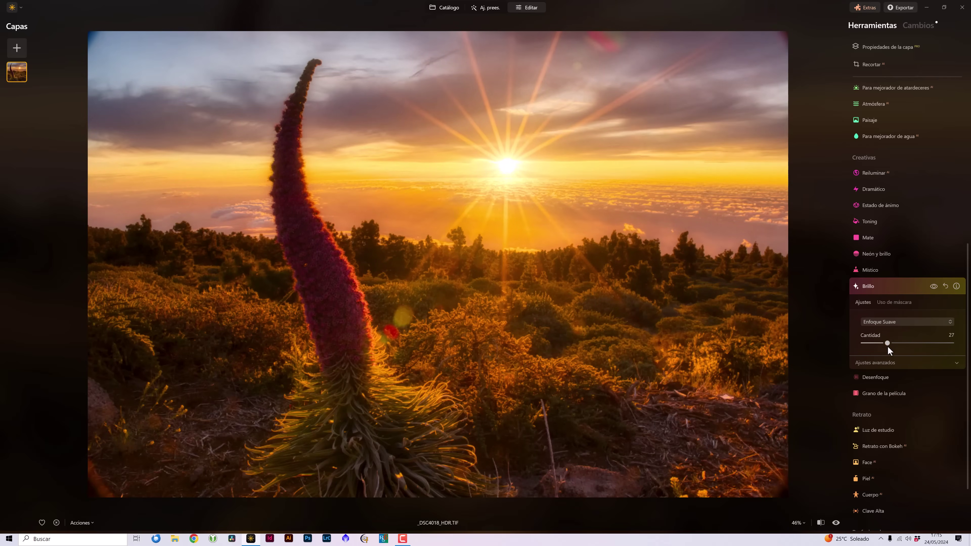
click(895, 321)
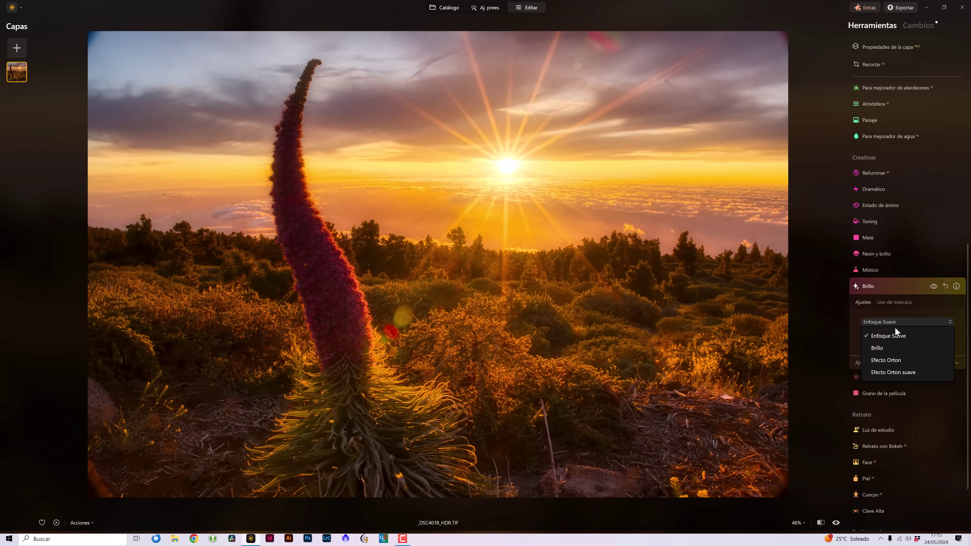
click(887, 349)
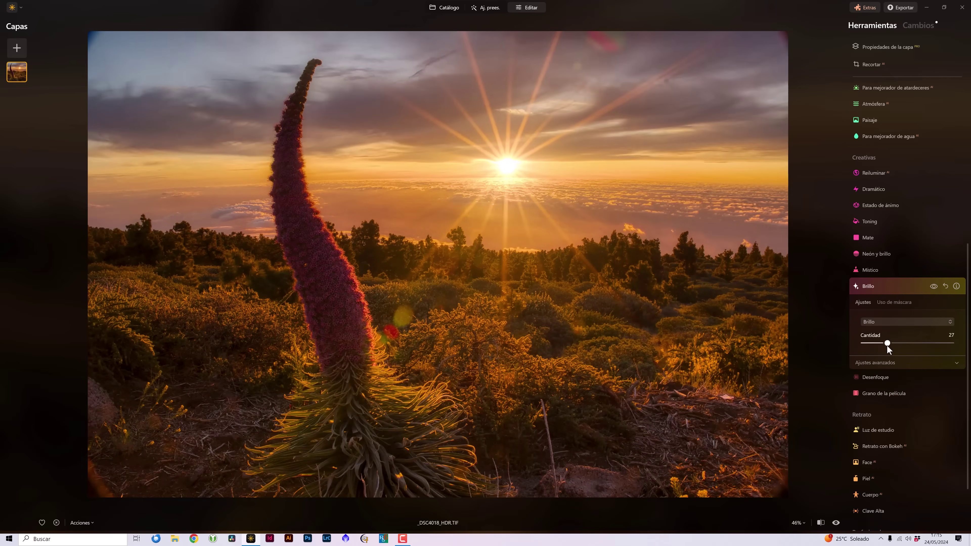
drag(866, 351, 884, 352)
click(886, 364)
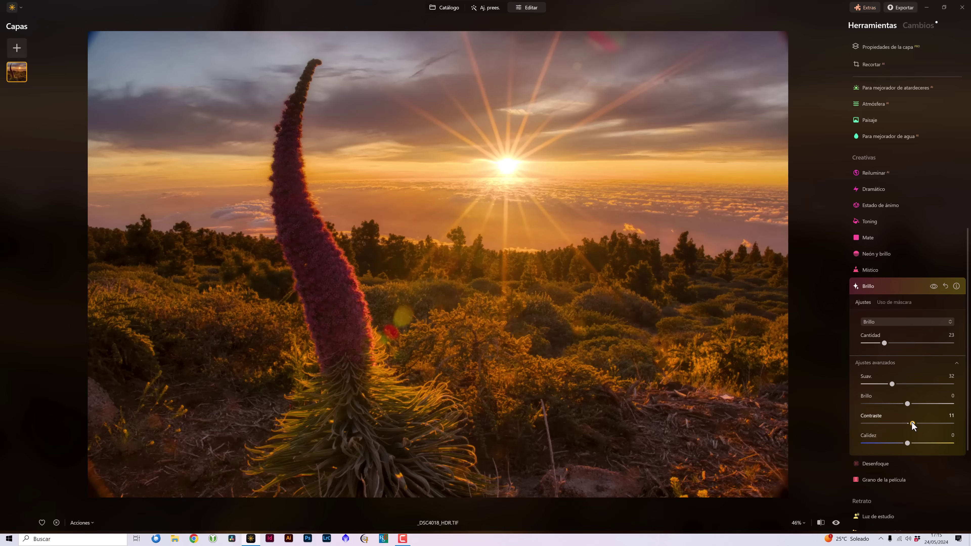
- Toggle the Brillo glow off and on to compare the photo, leaving it applied
click(932, 287)
click(931, 288)
click(932, 288)
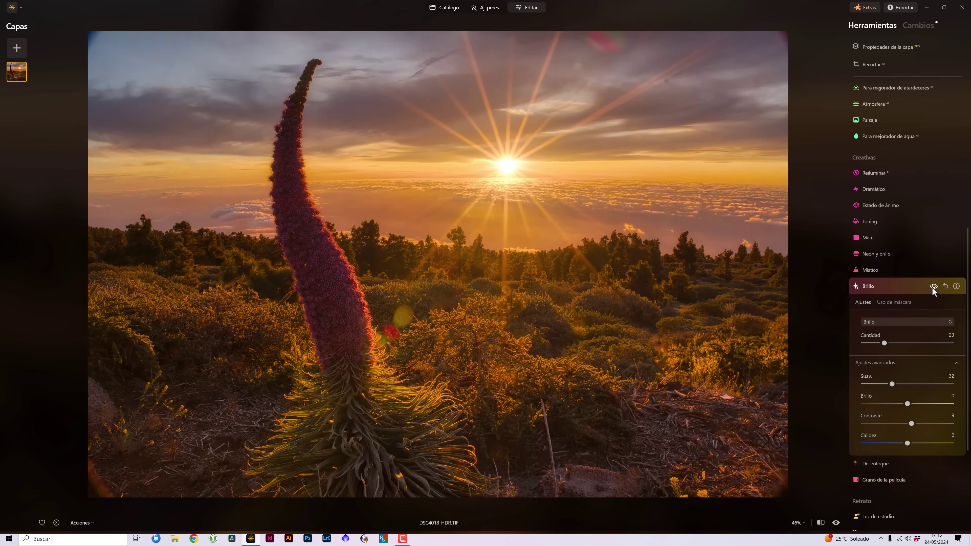
click(932, 287)
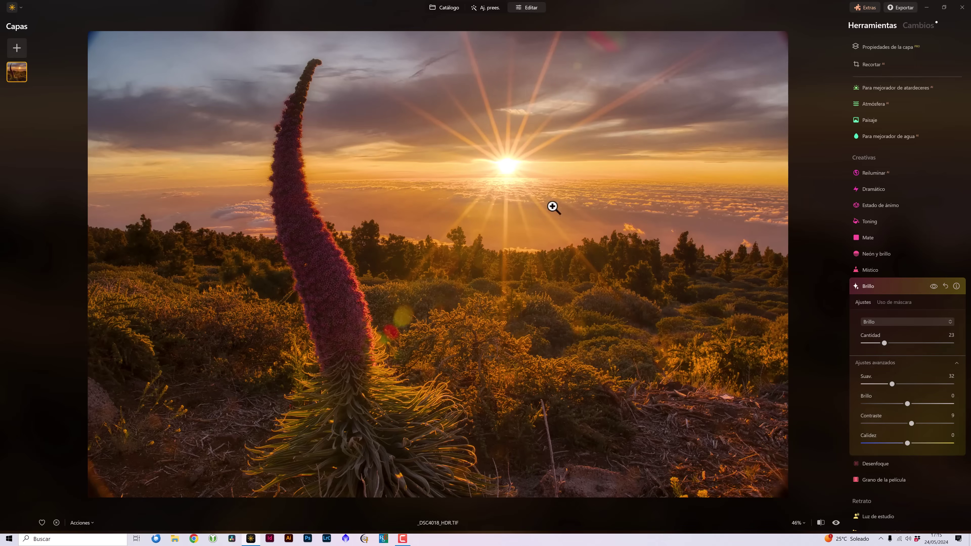
click(934, 287)
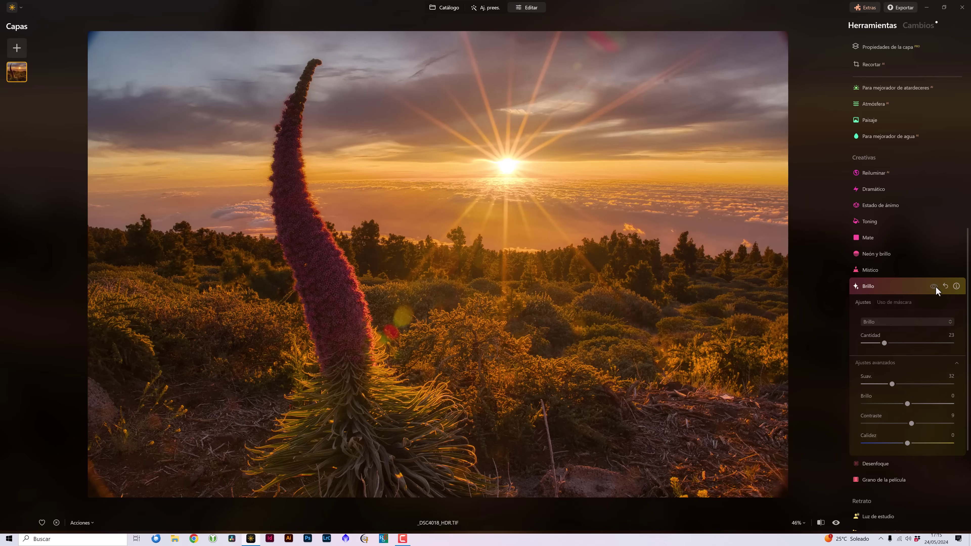
click(933, 286)
click(934, 286)
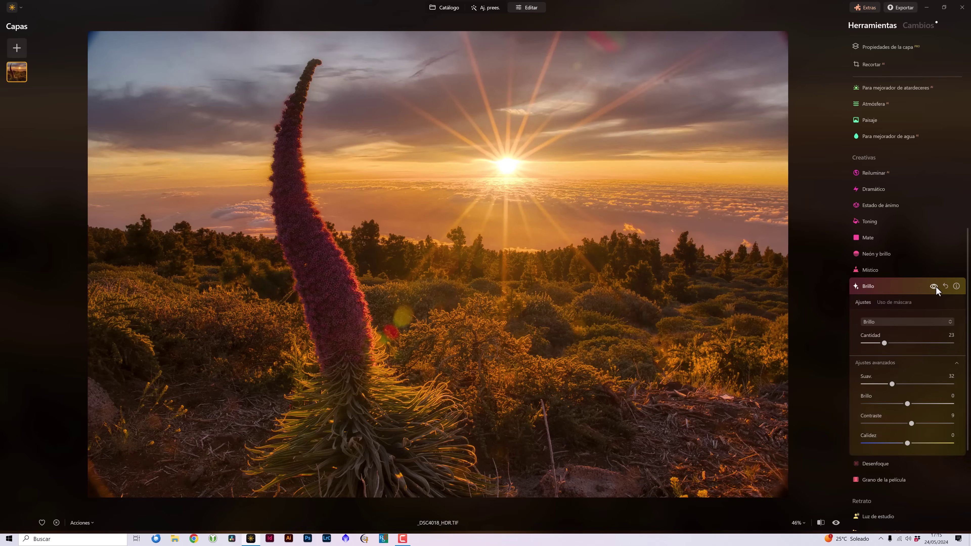
click(936, 286)
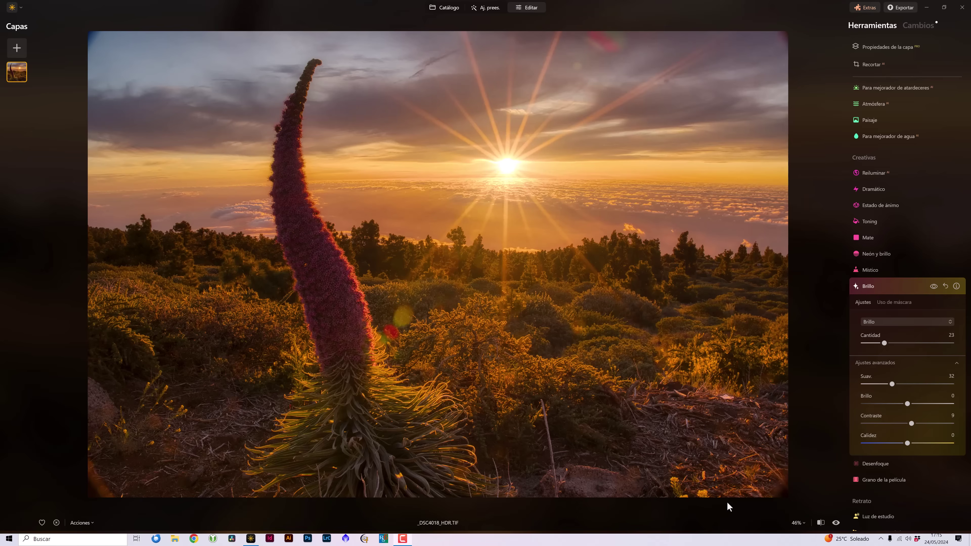
click(821, 523)
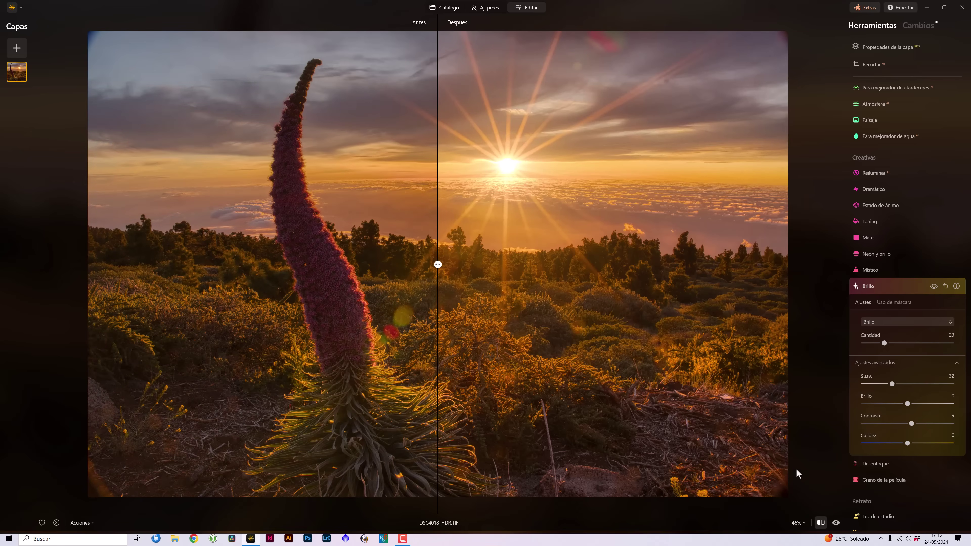
click(835, 523)
click(836, 523)
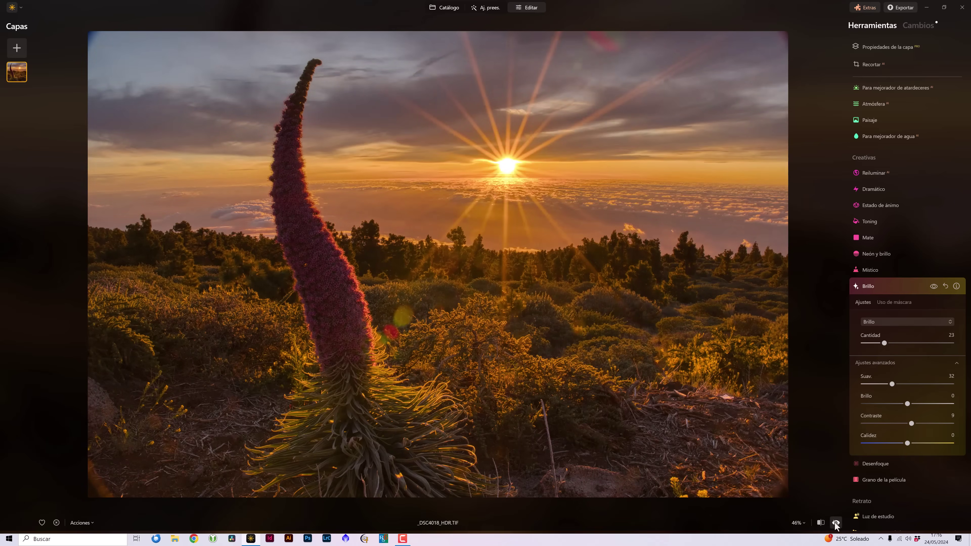
click(835, 524)
click(836, 523)
click(835, 523)
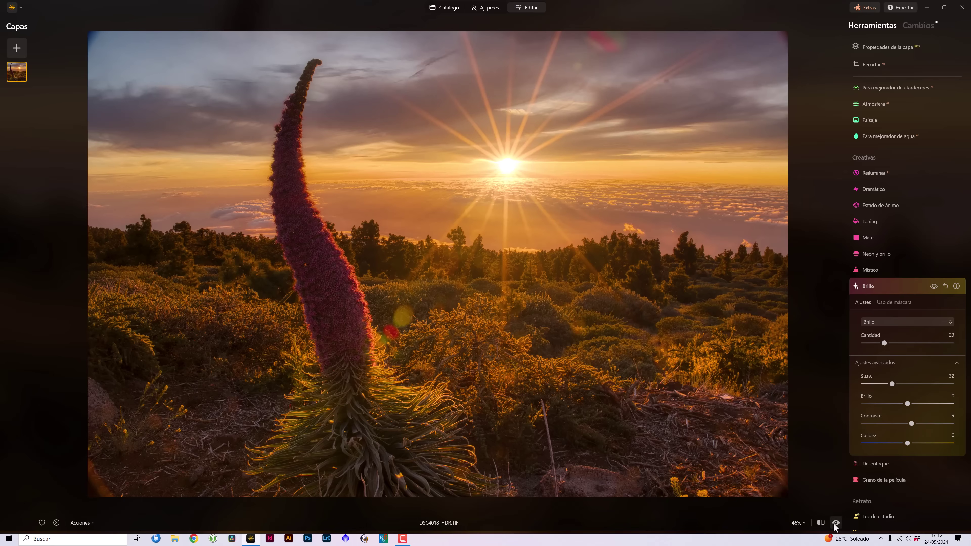
click(835, 524)
click(836, 523)
click(836, 523)
click(835, 523)
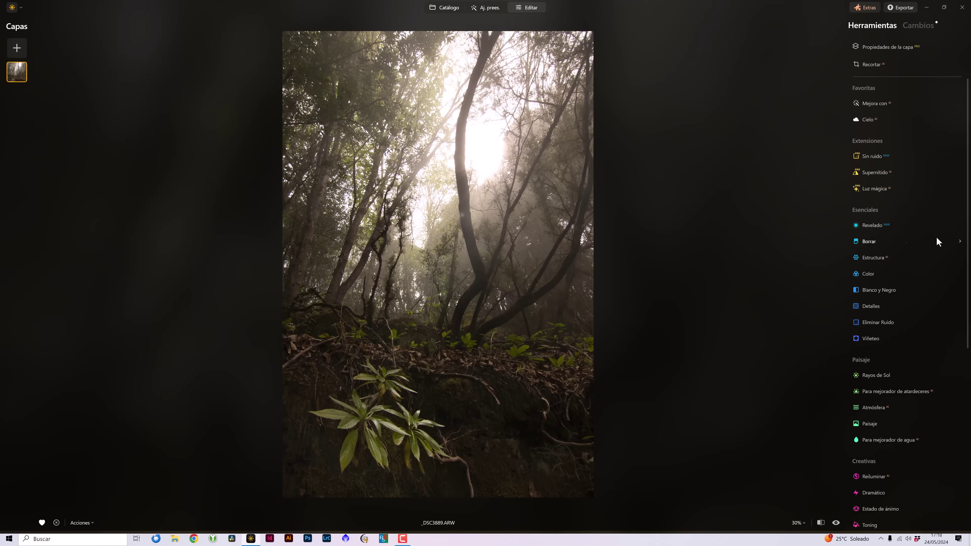
- Scroll the tools panel down and back up on the misty forest photo
scroll(939, 239, down, 5)
scroll(877, 238, down, 2)
scroll(876, 246, up, 2)
scroll(876, 247, up, 5)
- Switch the forest photo's camera profile to Adobe Standard in Revelado and collapse the panel
click(873, 225)
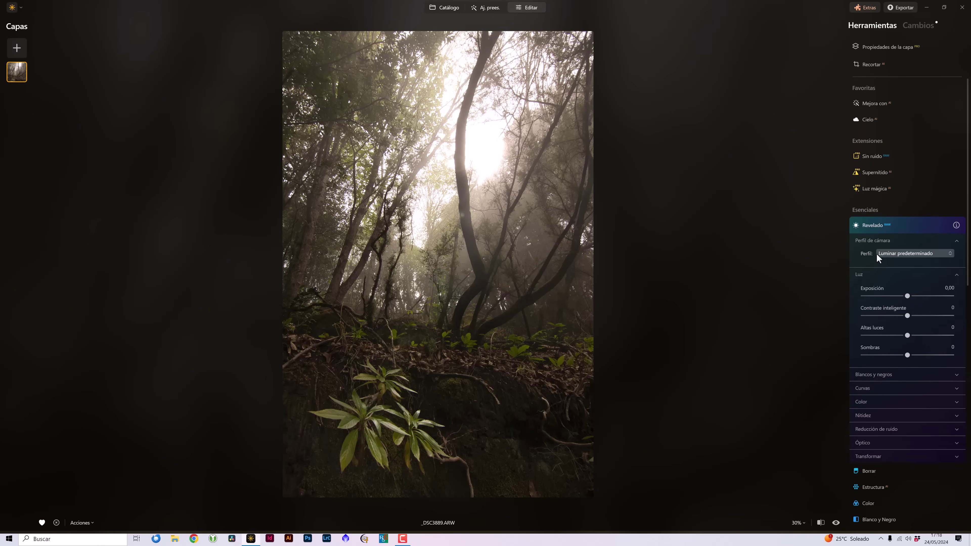
click(885, 255)
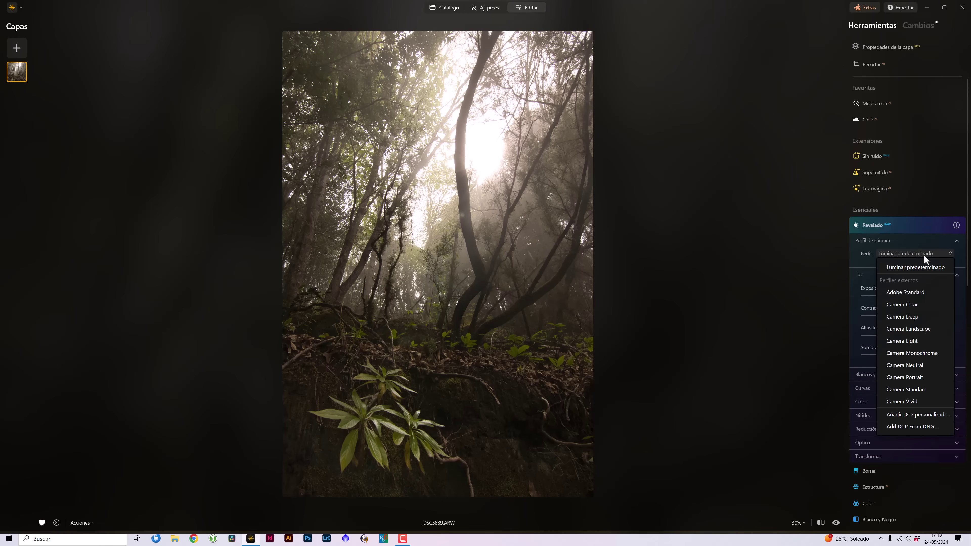
click(937, 291)
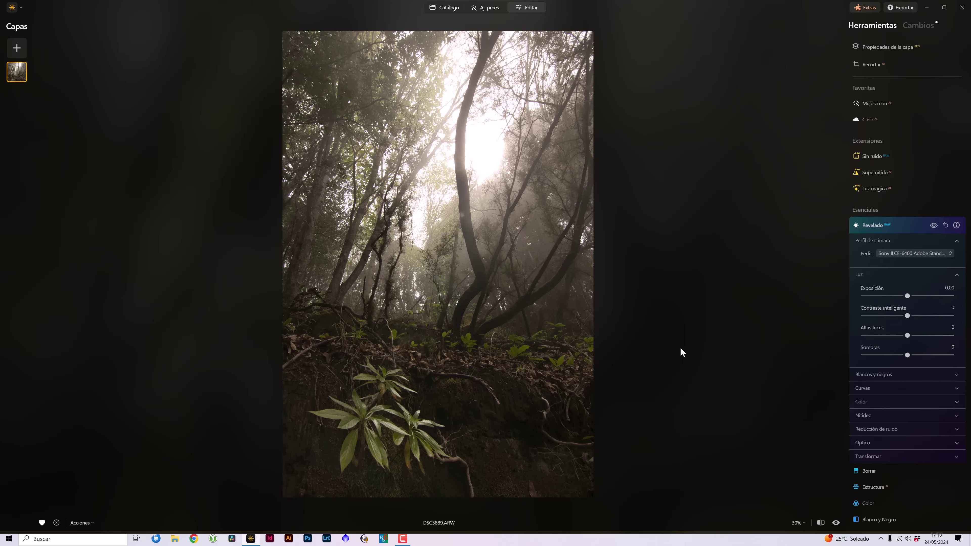
click(884, 225)
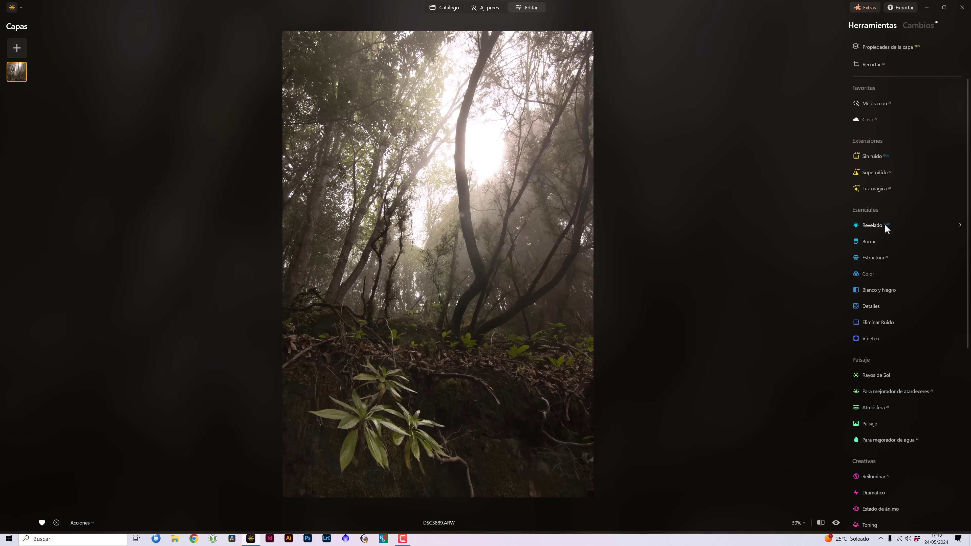
- Set Mejora con AI Acento to about 16, comparing at 100% before fitting the photo
click(893, 103)
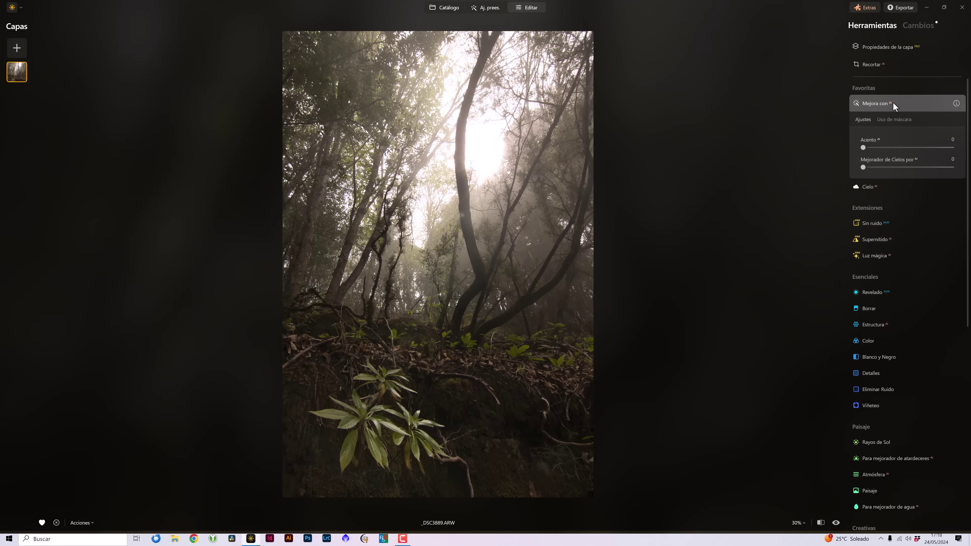
drag(863, 147, 877, 151)
click(496, 418)
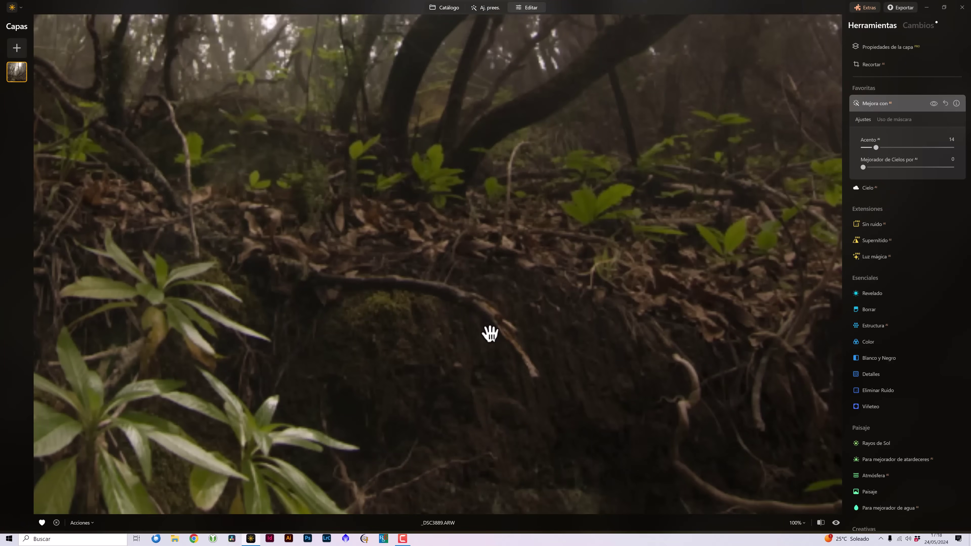
click(933, 102)
click(933, 103)
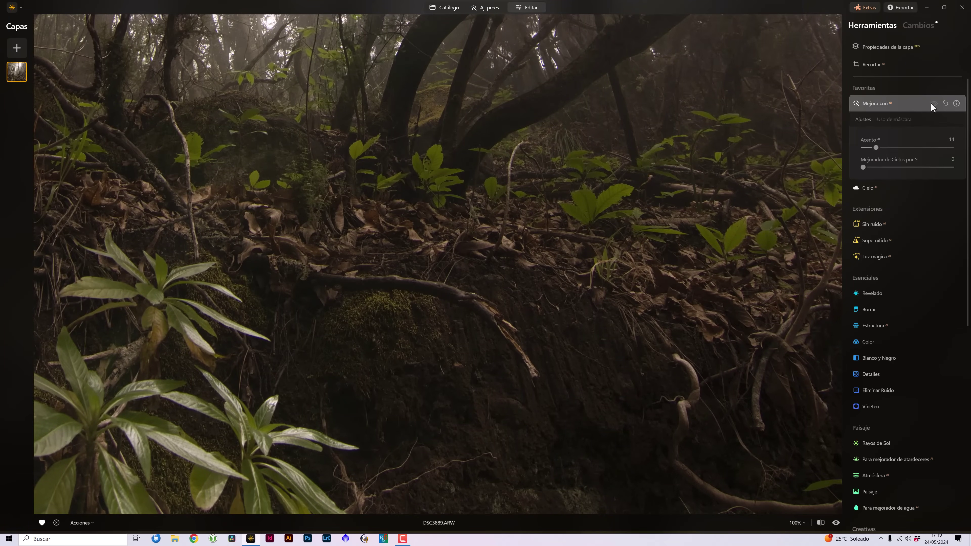
click(931, 103)
click(931, 103)
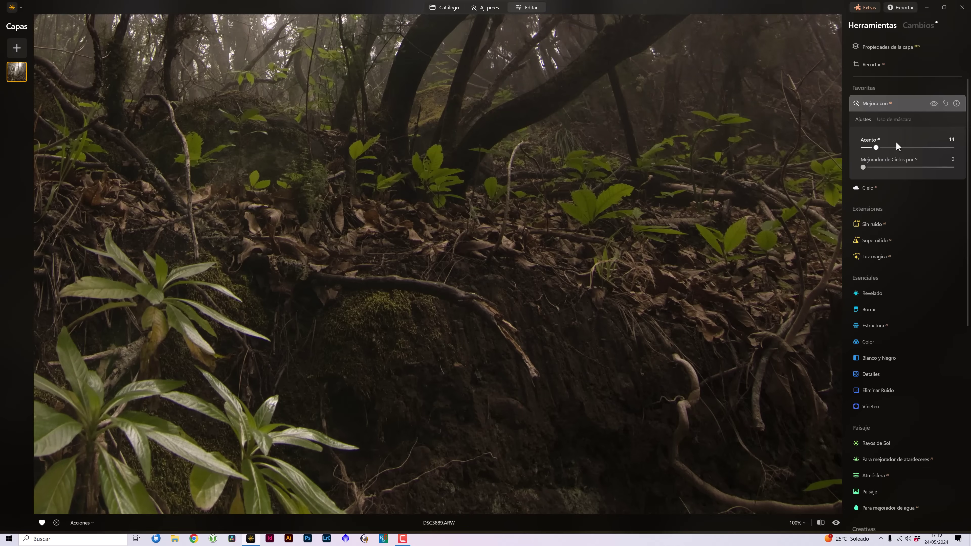
drag(876, 147, 878, 149)
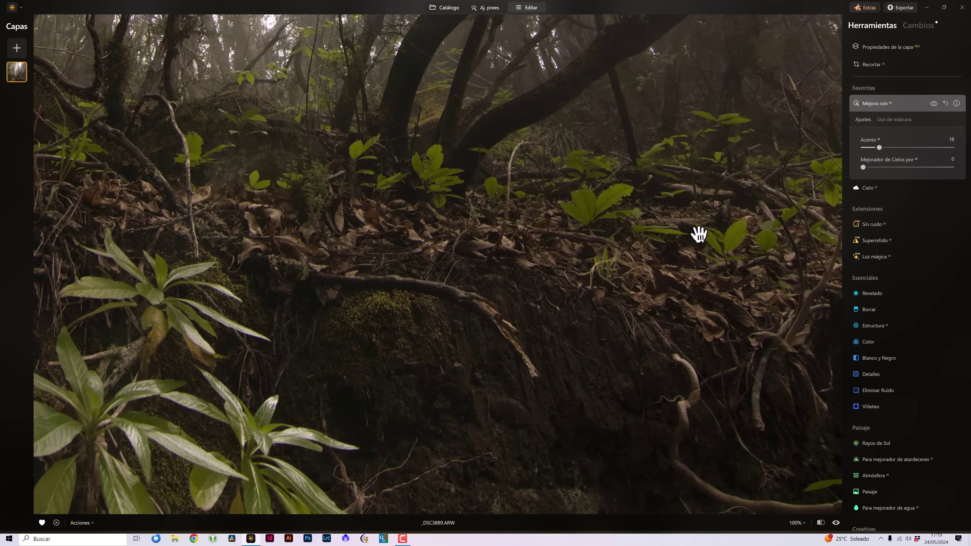
double_click(699, 232)
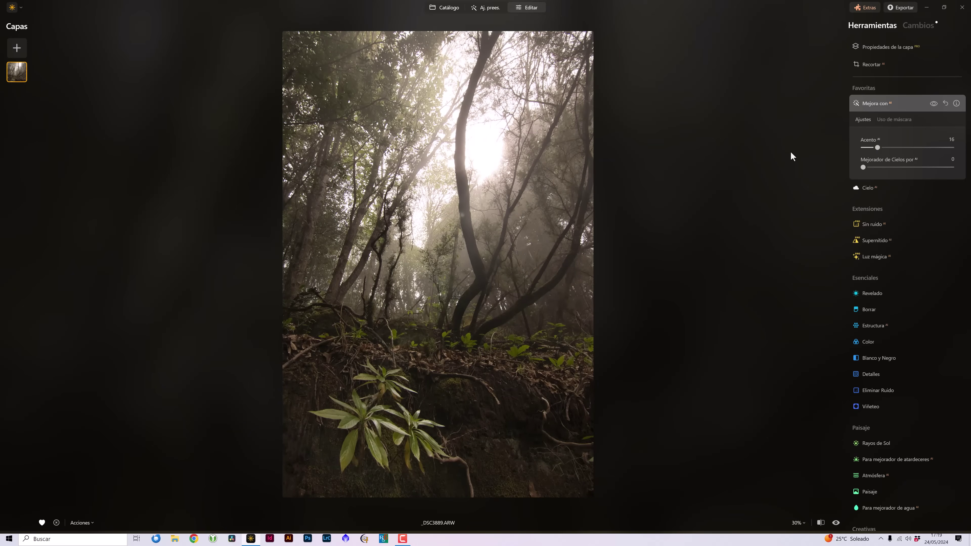
- Apply Baja-strength Supernítido sharpening and inspect the lower-left plants at 100%
click(872, 240)
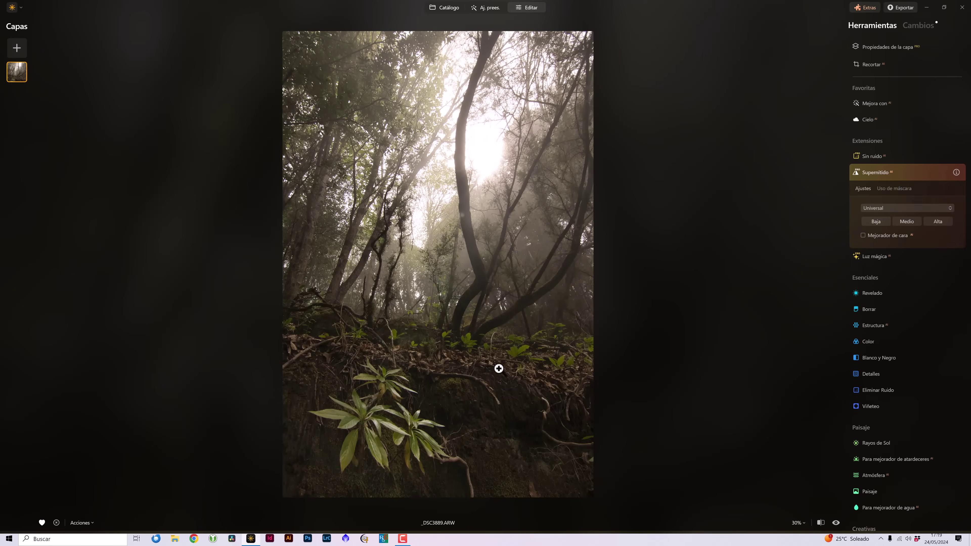
double_click(468, 393)
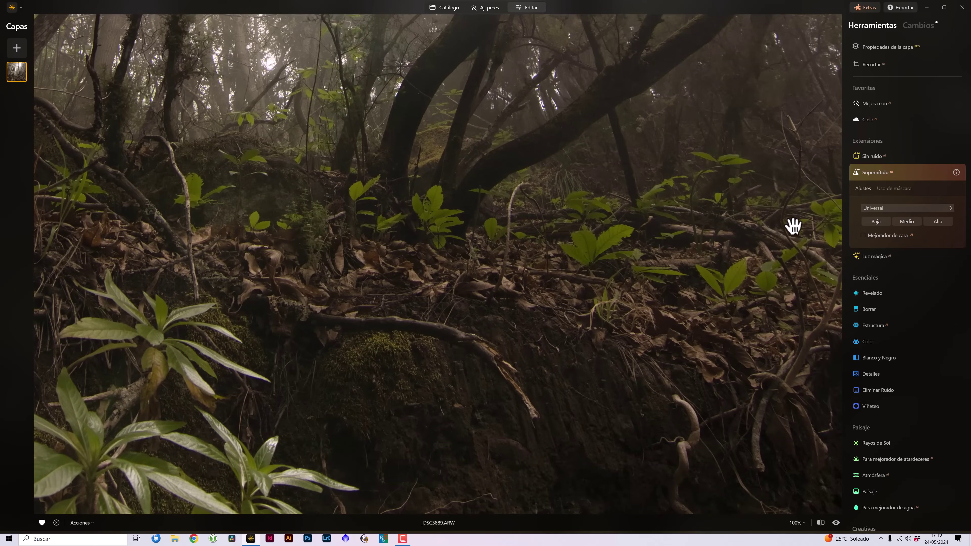
click(874, 226)
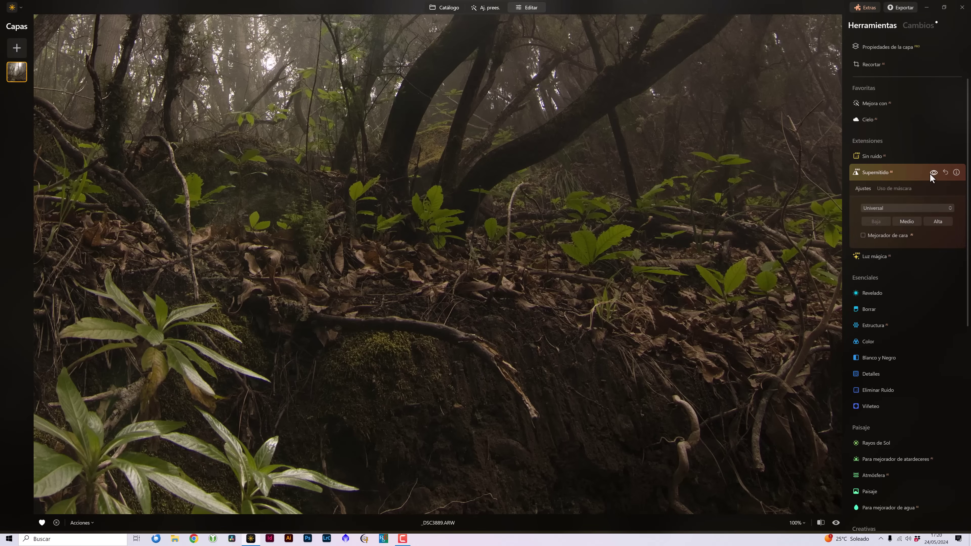
click(414, 403)
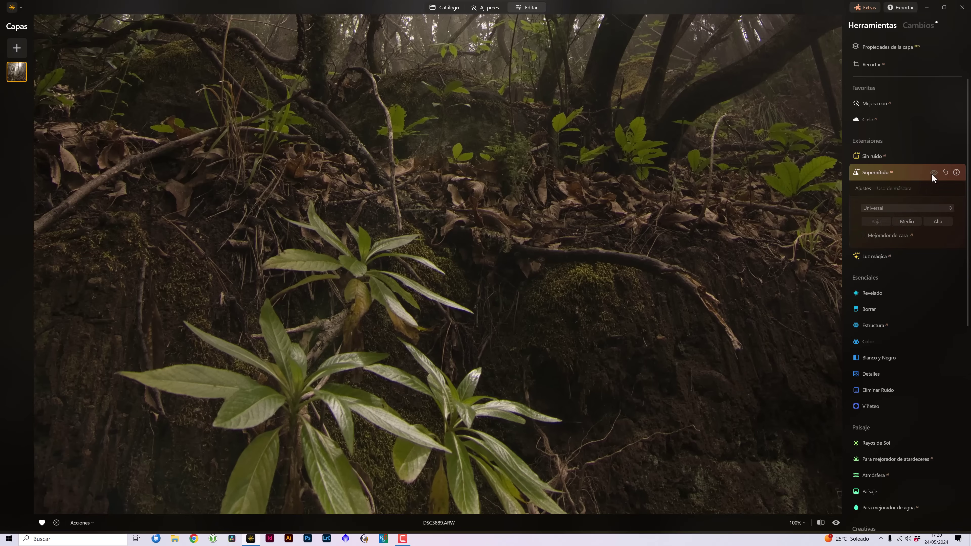
double_click(599, 256)
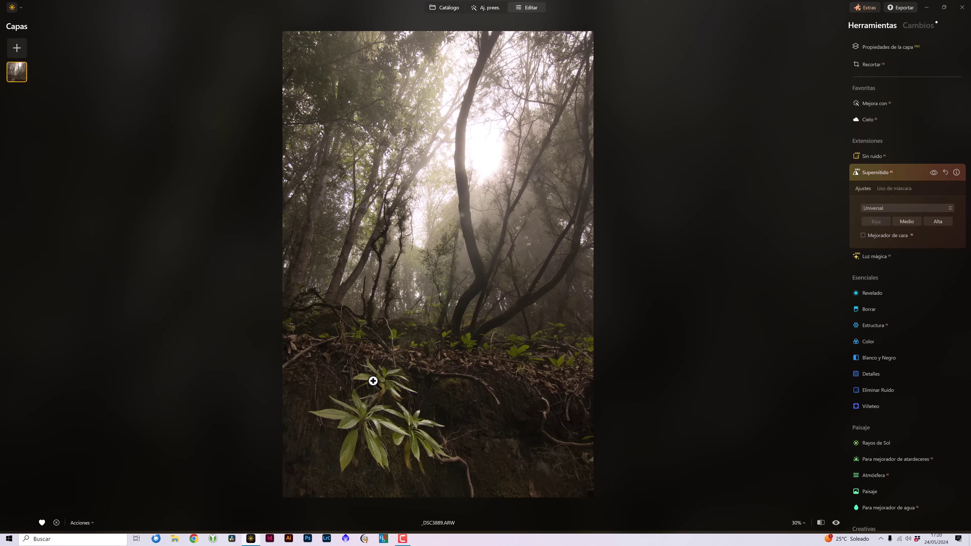
- Compare the tree canopy at 100% with and without sharpening, then fit the whole photo
click(373, 332)
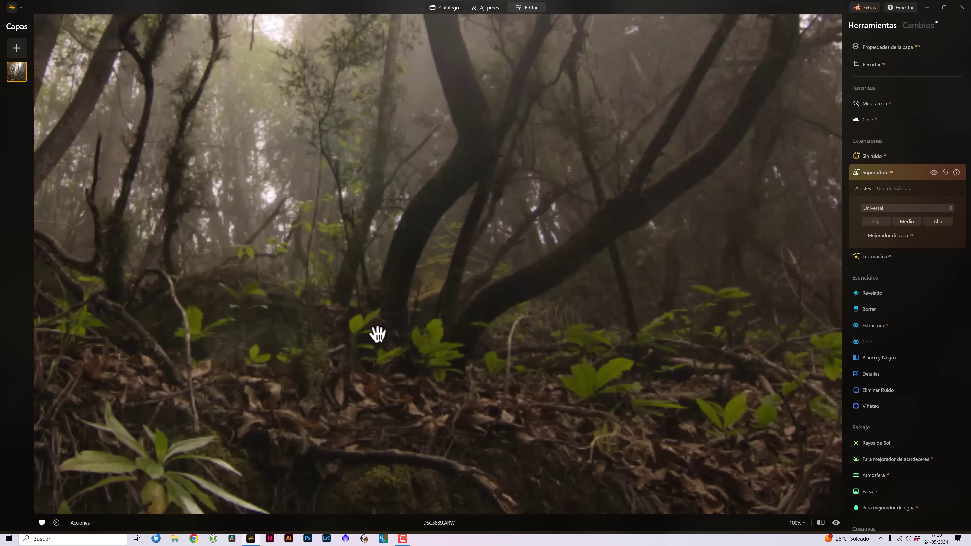
drag(341, 339, 486, 449)
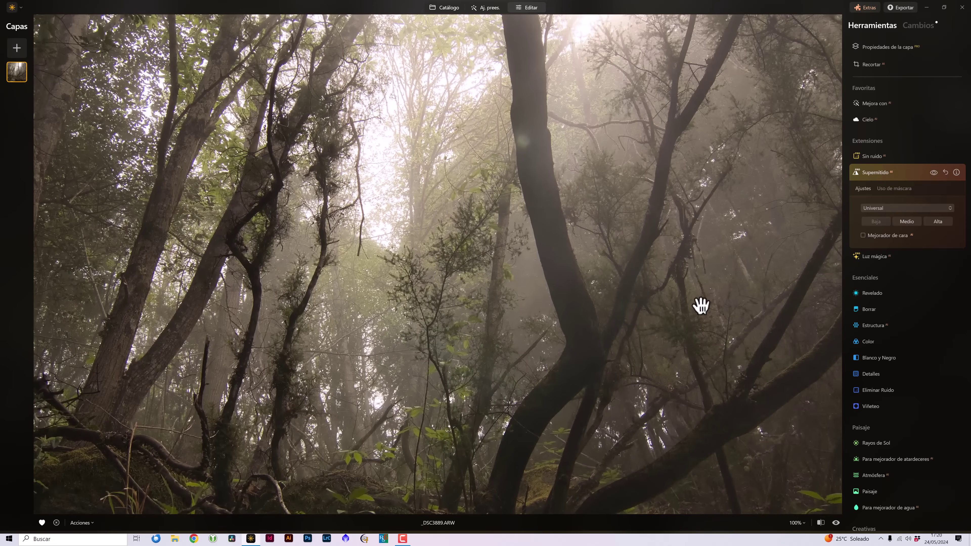
click(934, 172)
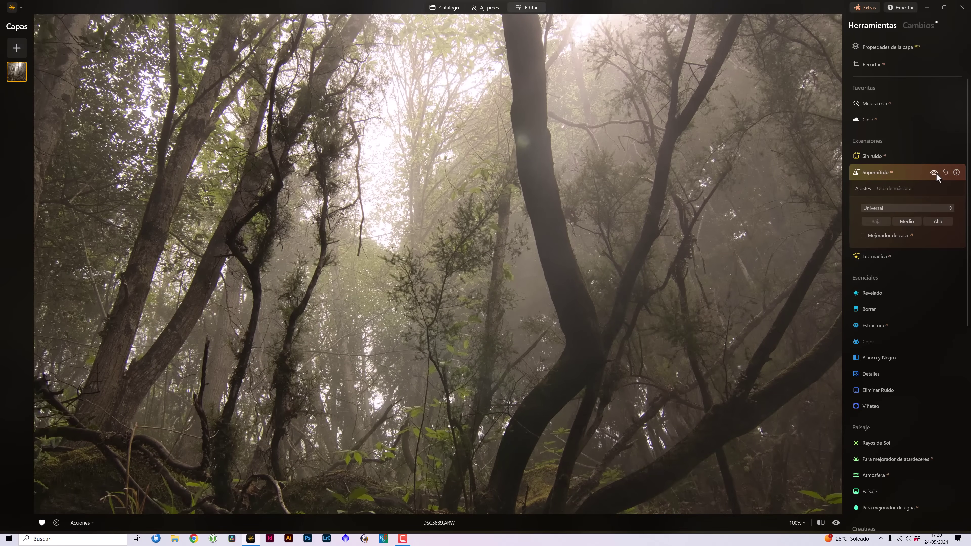
click(933, 172)
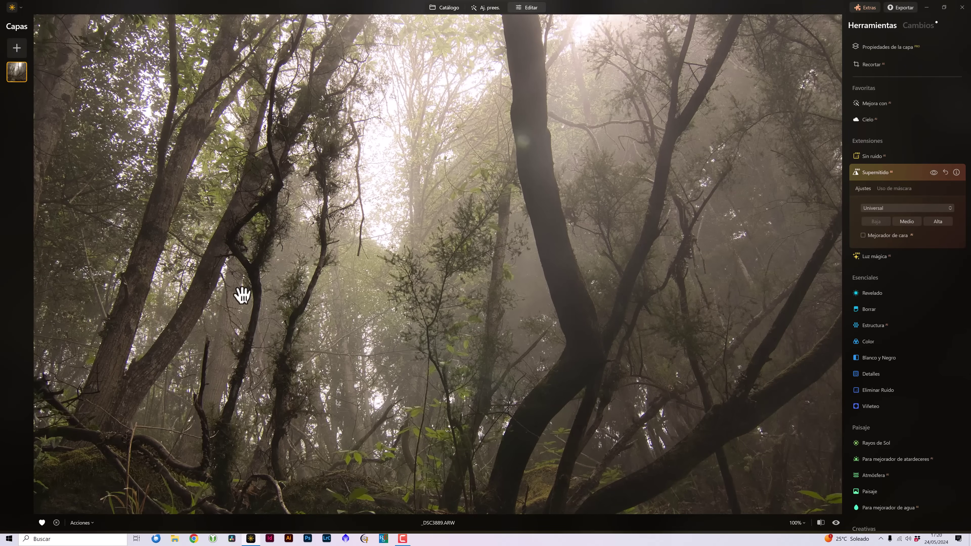
drag(242, 295, 424, 273)
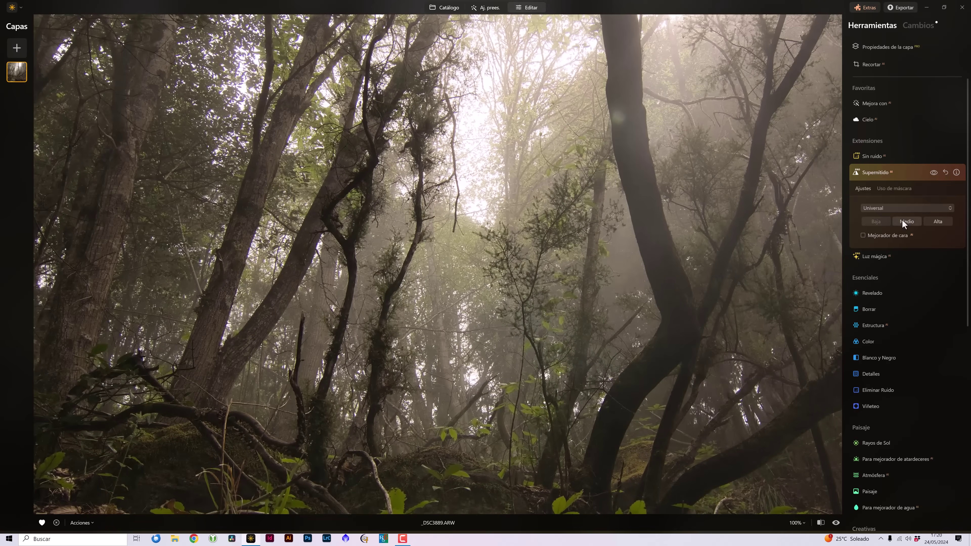
click(933, 173)
click(933, 173)
click(932, 171)
key(ctrl+0)
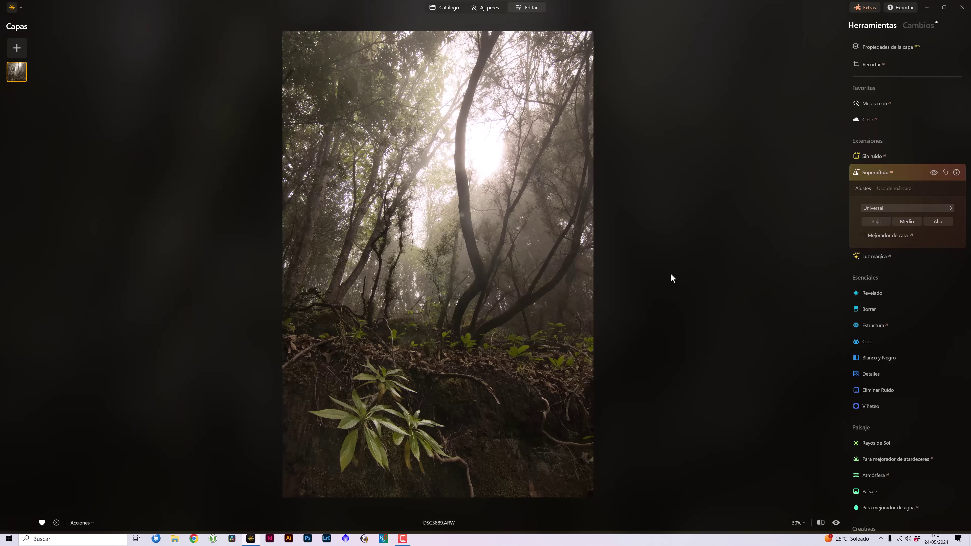
- Open Luz mágica and paint its light source over the sun
click(883, 257)
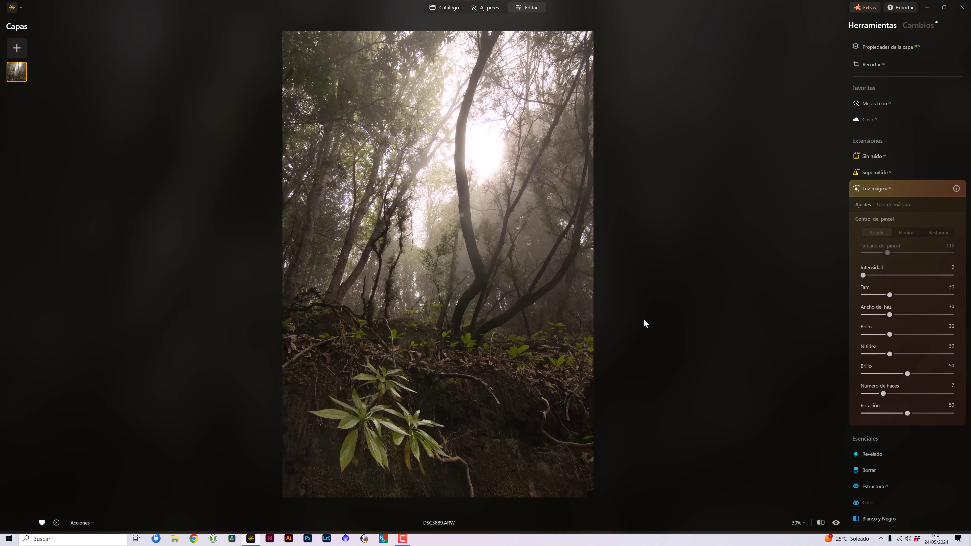
drag(862, 275, 875, 276)
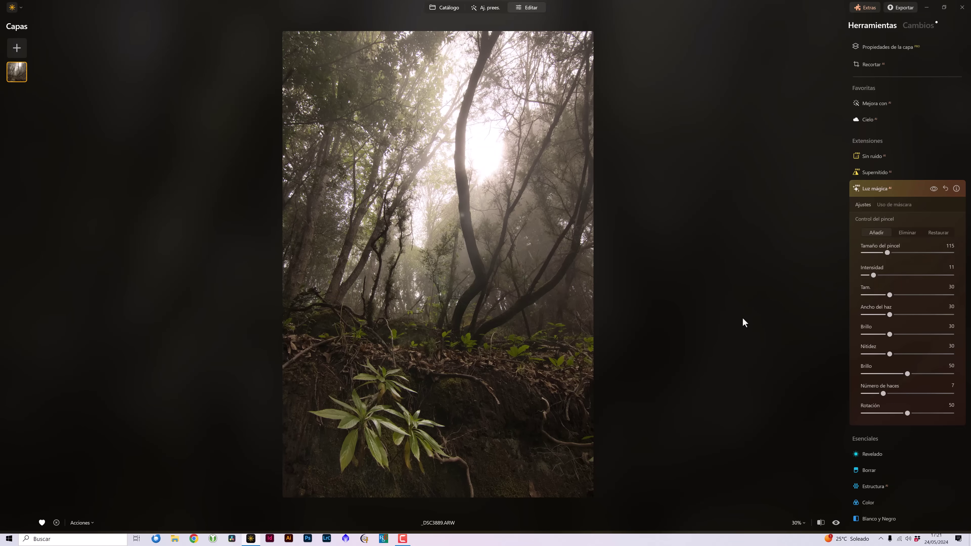
drag(887, 252, 883, 252)
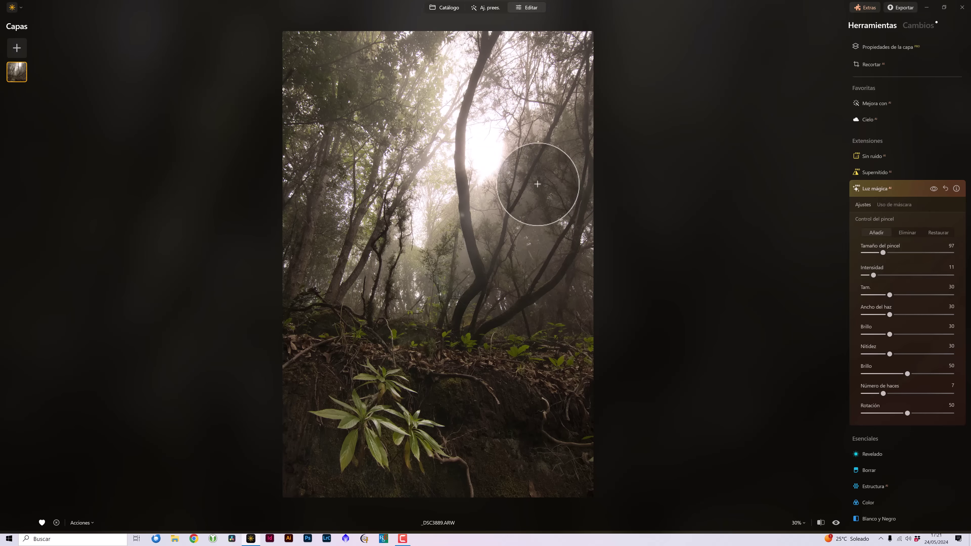
drag(490, 152, 485, 154)
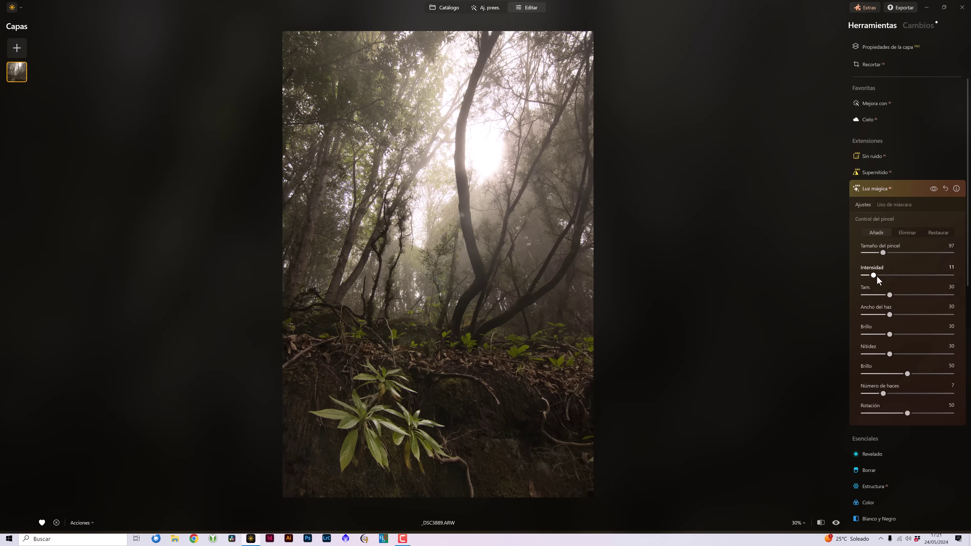
- Set Luz mágica to Intensidad 64, 2 rays and Tam. 46, compare, and collapse it
drag(875, 278, 893, 279)
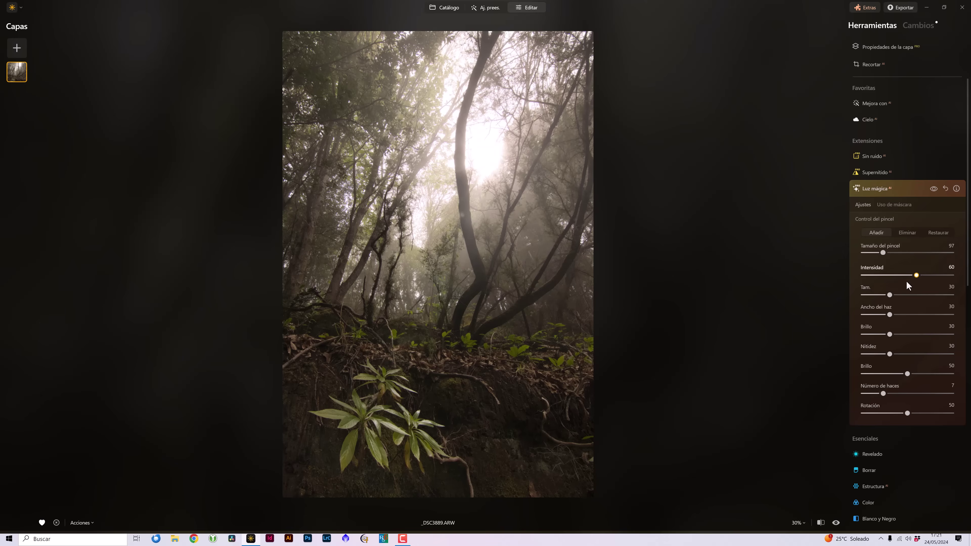
drag(909, 289, 913, 291)
drag(883, 394, 797, 397)
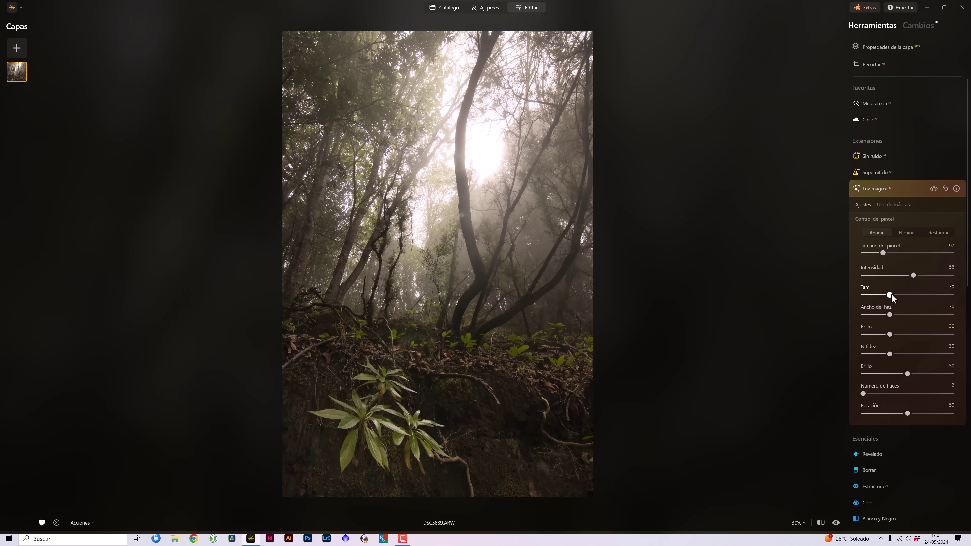
mouse_move(890, 295)
mouse_down()
mouse_move(906, 295)
mouse_move(920, 275)
mouse_up()
click(934, 188)
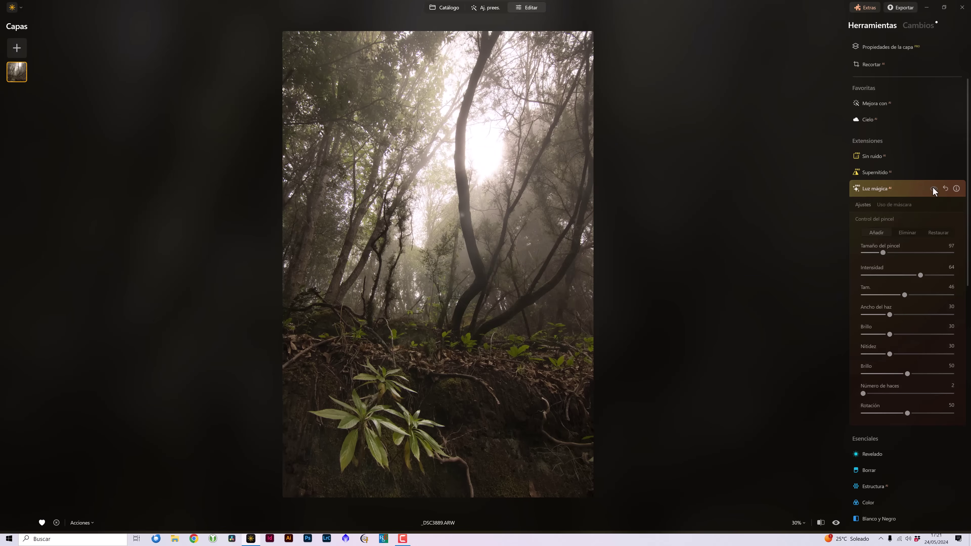
click(933, 189)
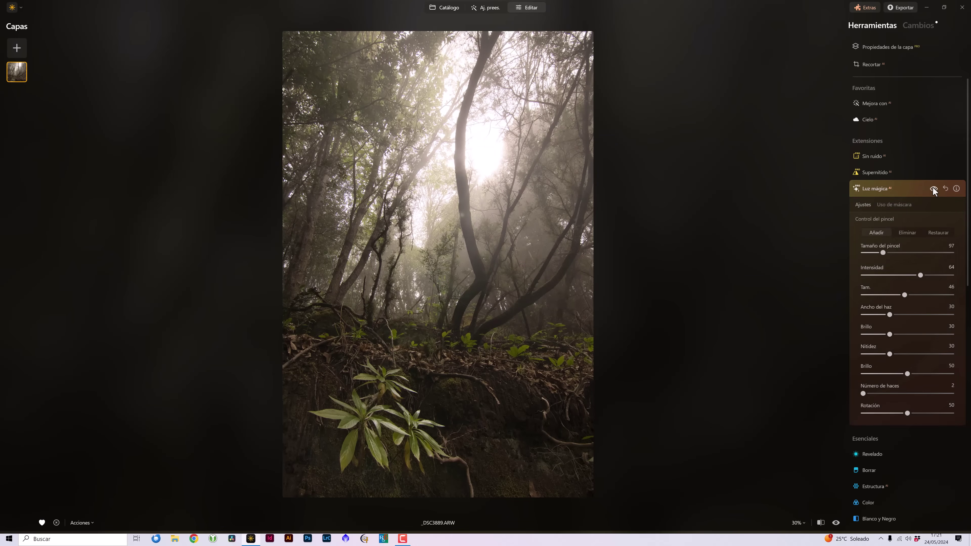
click(934, 189)
click(933, 189)
click(858, 188)
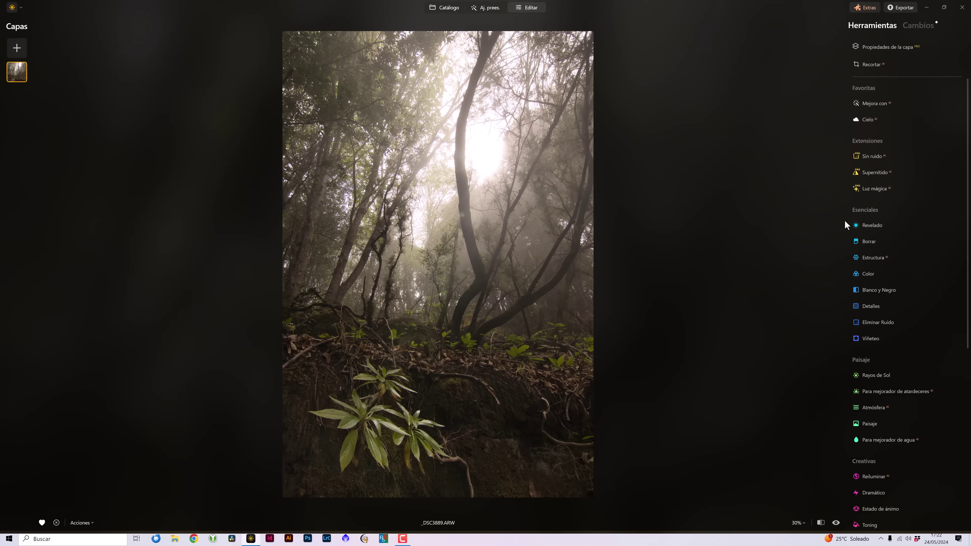
- Lower the Atmósfera Niebla fog Cantidad to 9 and compare with and without the fog
scroll(874, 208, down, 3)
scroll(873, 208, down, 2)
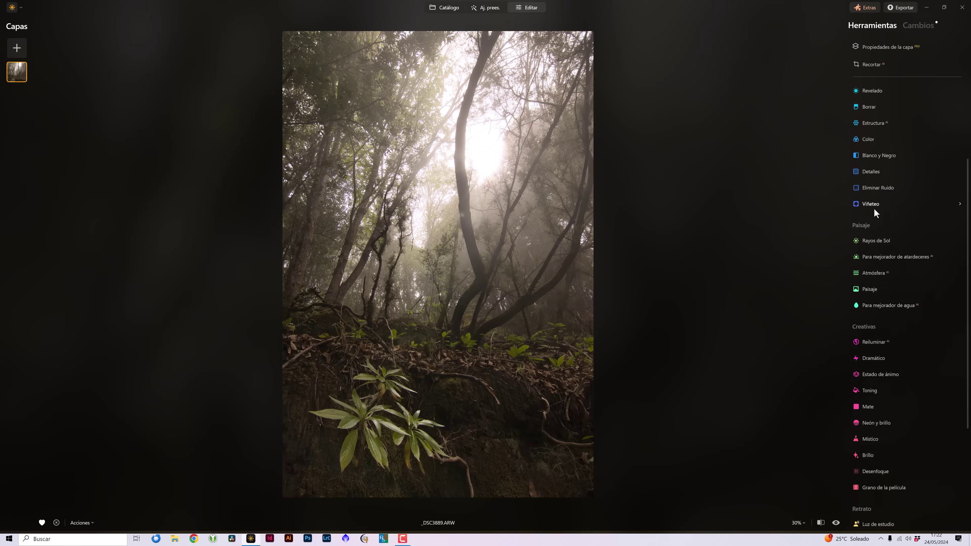
click(870, 270)
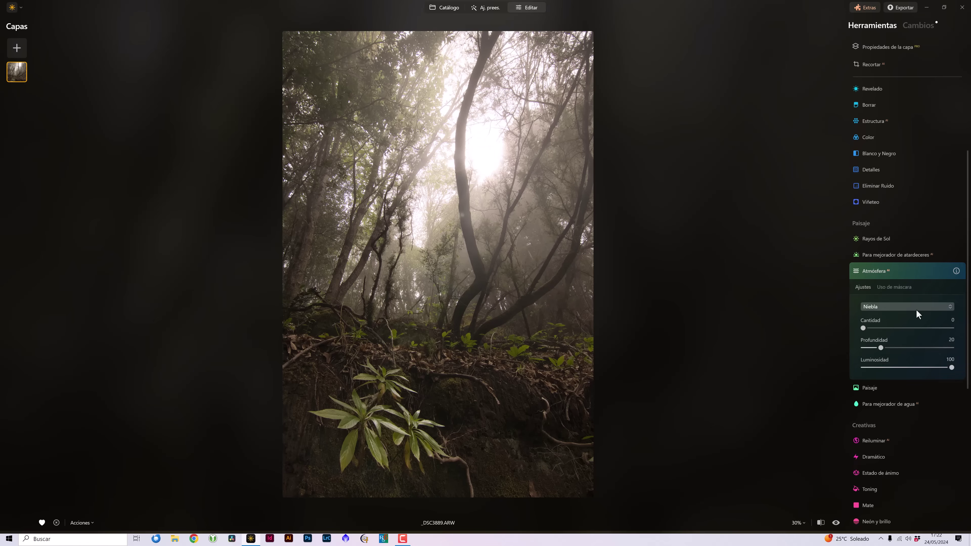
click(934, 307)
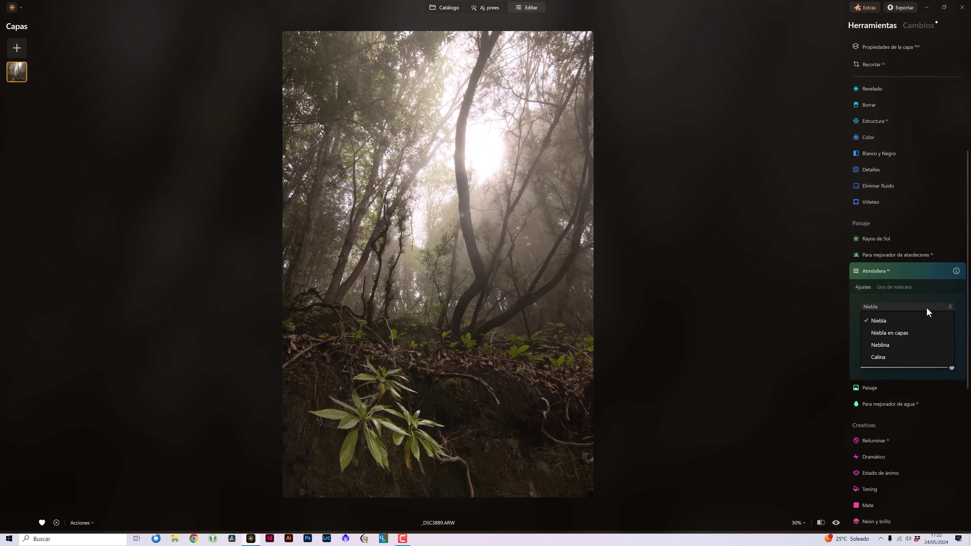
click(916, 308)
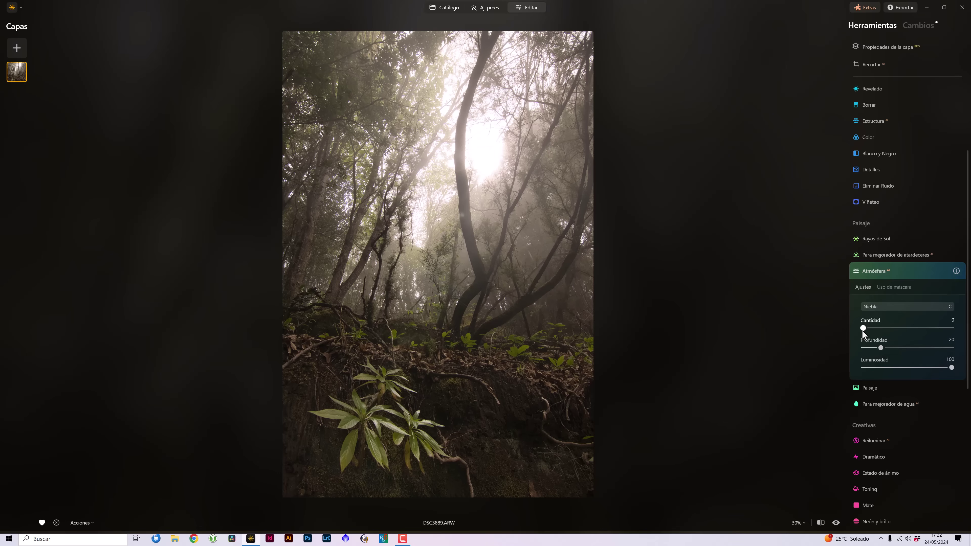
drag(920, 329, 871, 329)
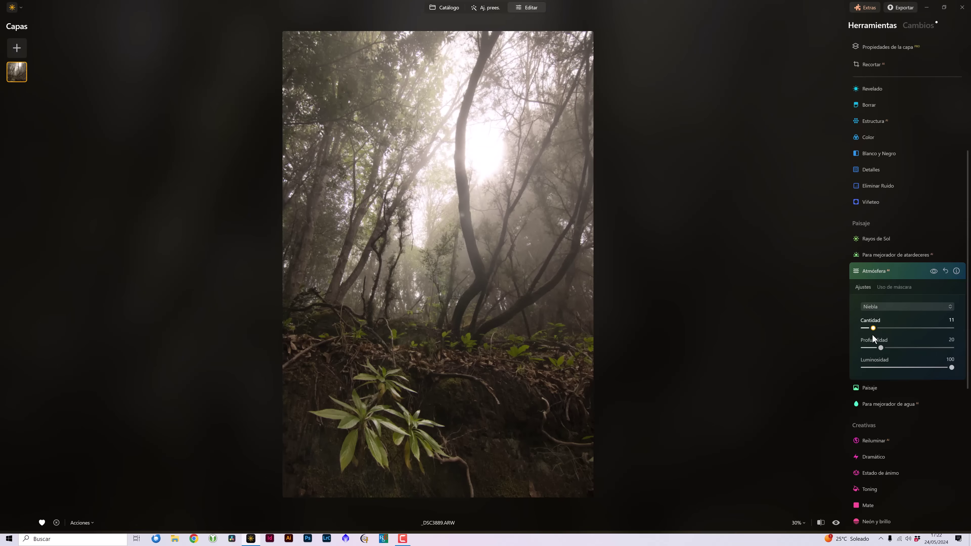
drag(872, 335, 871, 340)
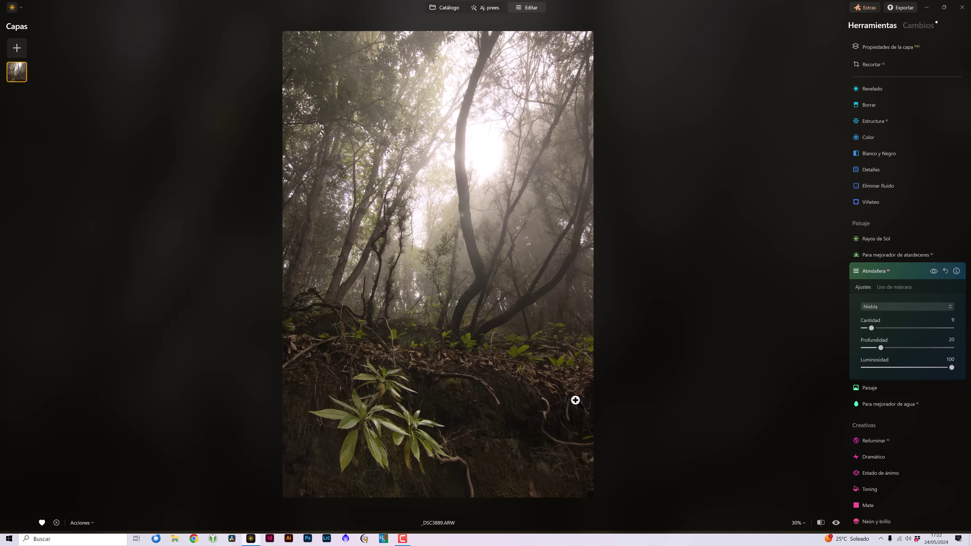
click(933, 270)
click(933, 270)
click(932, 269)
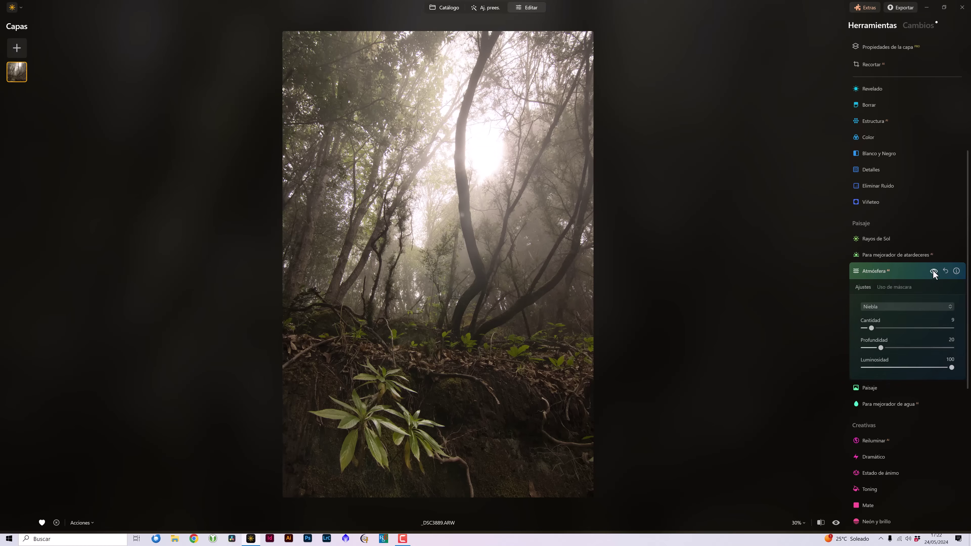
click(933, 270)
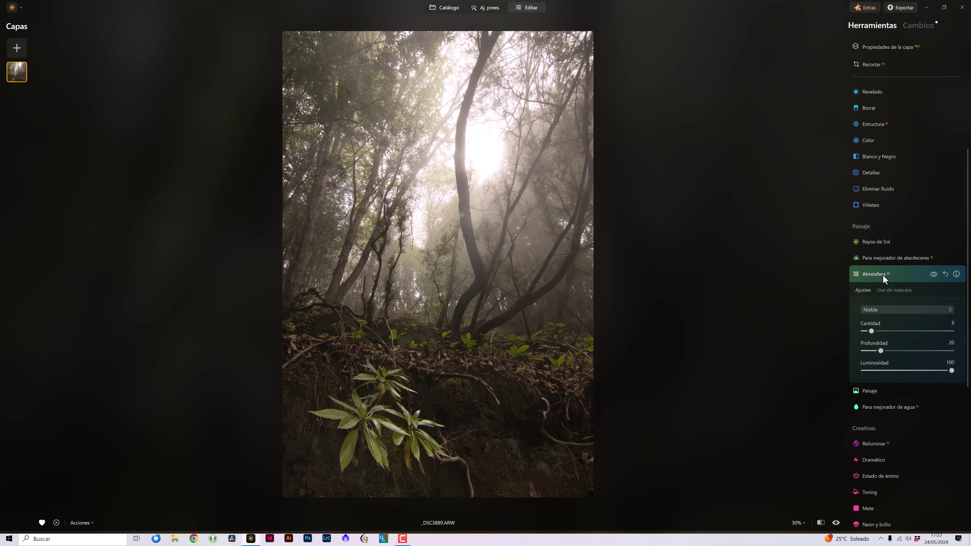
- Collapse Atmósfera and set Paisaje's Mejorador de Follaje to 18
click(873, 273)
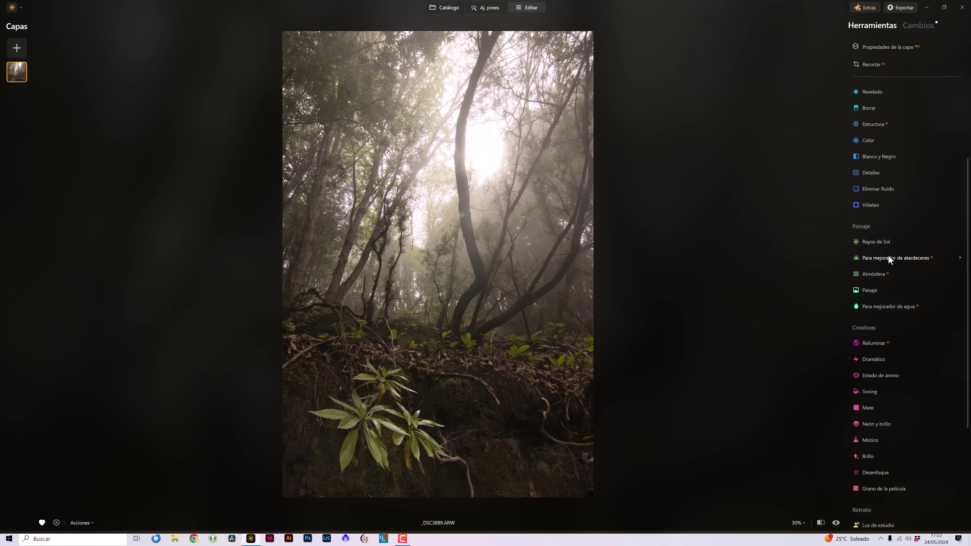
click(870, 291)
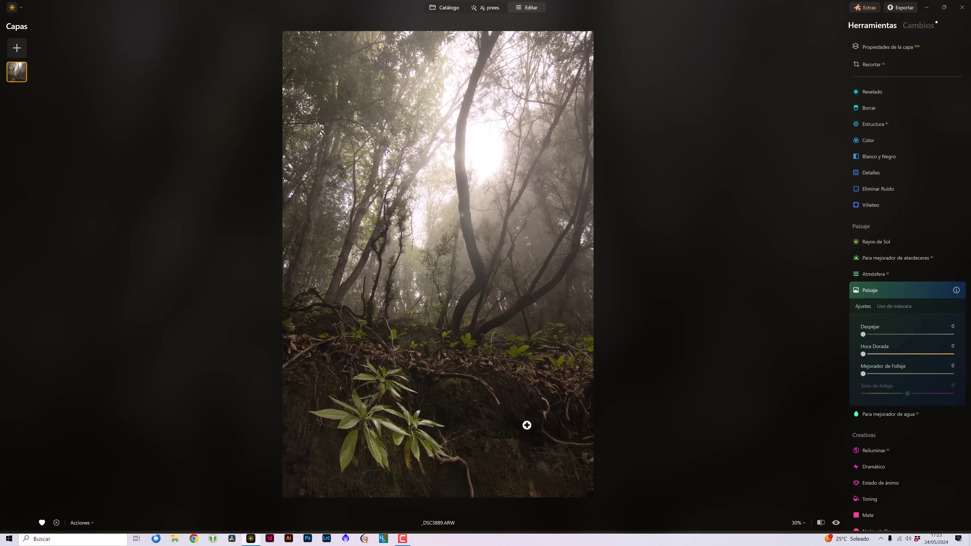
drag(863, 373, 888, 385)
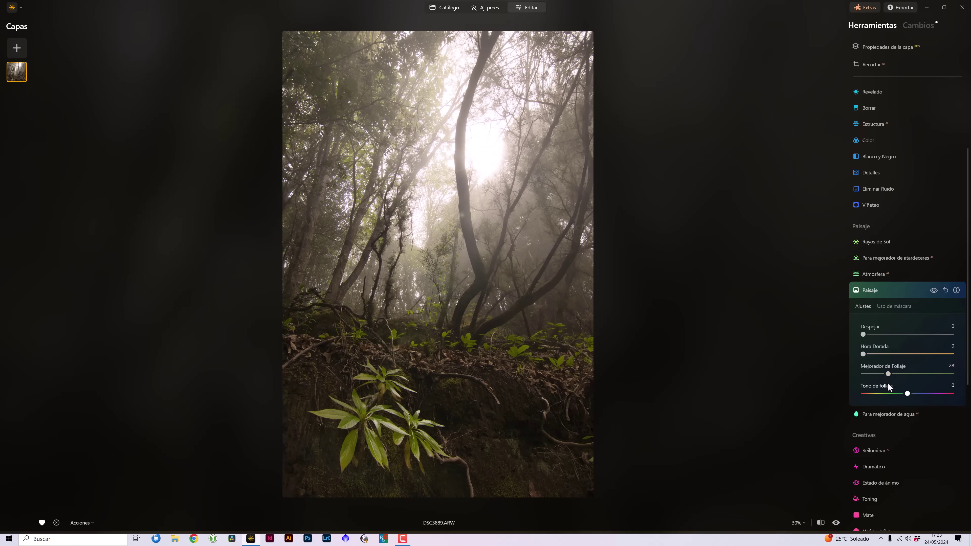
drag(885, 374, 877, 377)
click(933, 291)
- Toggle the Paisaje effect off and on to compare, leaving it enabled
click(933, 290)
click(934, 293)
click(934, 292)
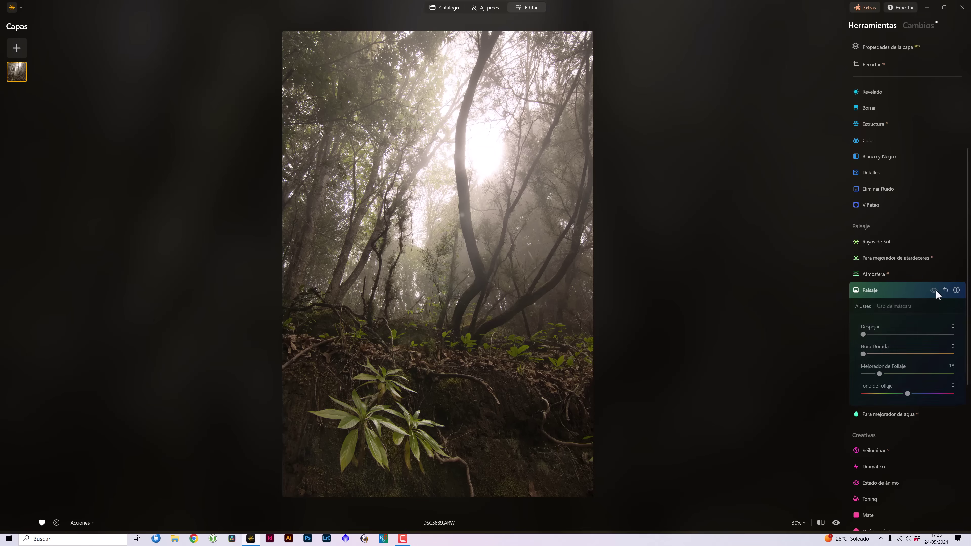
click(936, 292)
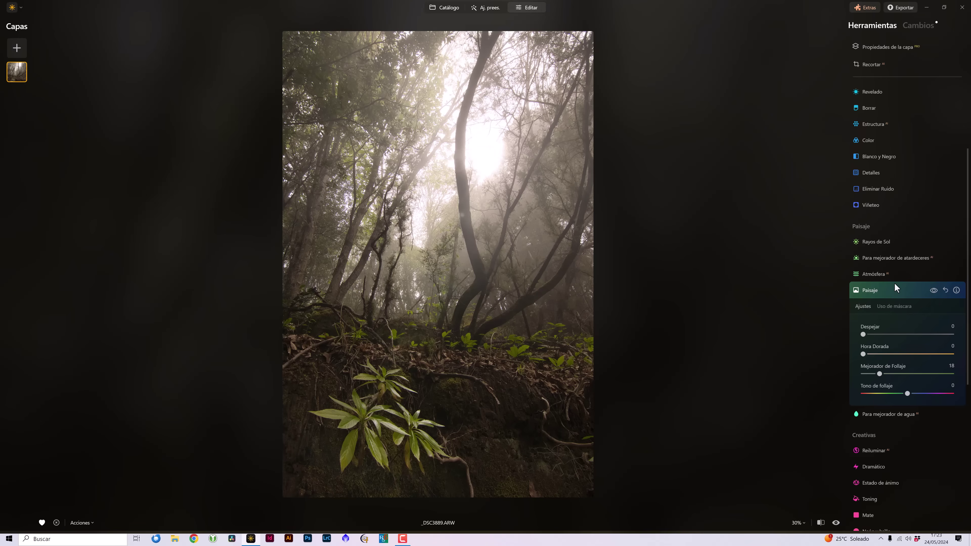
- Set Reiluminar to Brillo cerca 25, Brillo lejos -10 and Profundidad 59
scroll(895, 282, down, 5)
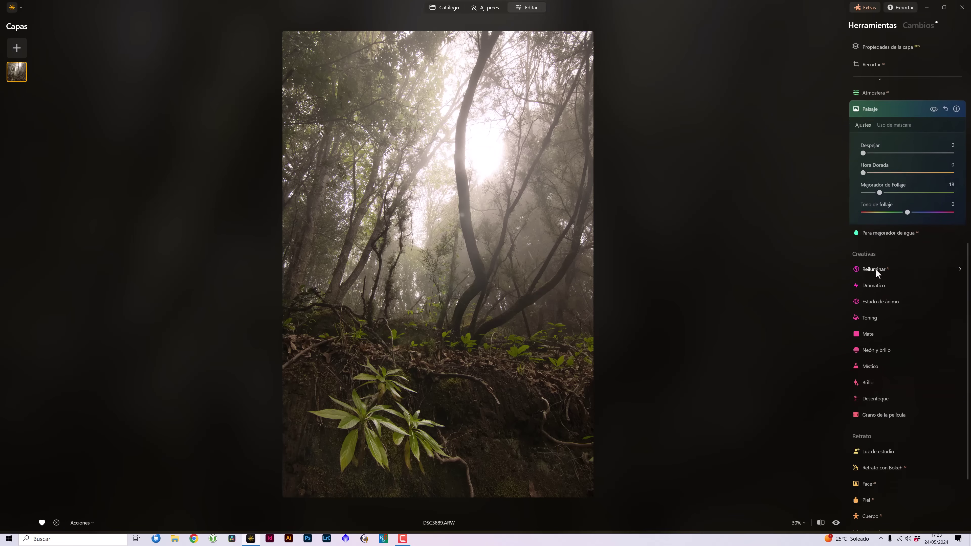
click(875, 268)
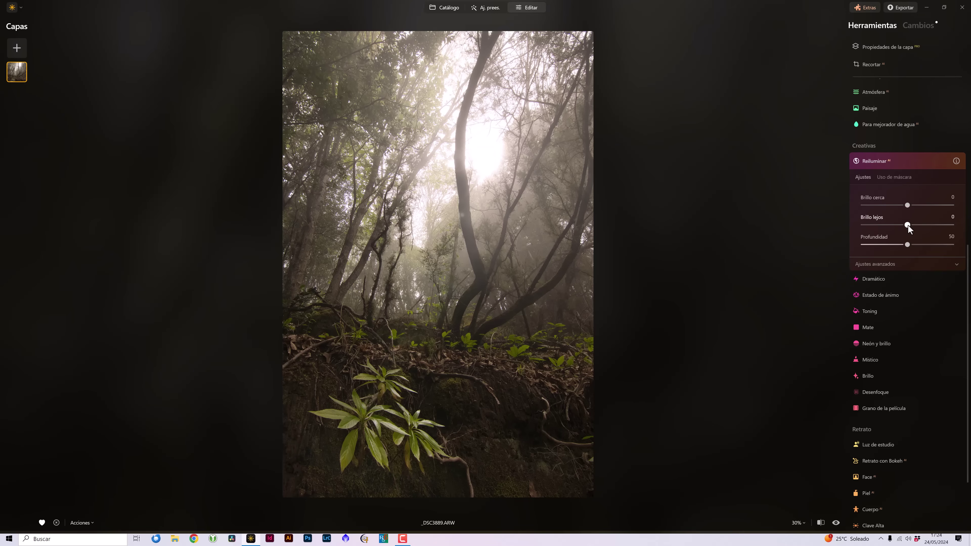
mouse_move(900, 227)
mouse_down()
mouse_move(911, 210)
mouse_move(930, 209)
mouse_up()
mouse_move(905, 245)
mouse_down()
mouse_move(924, 251)
mouse_move(916, 250)
mouse_up()
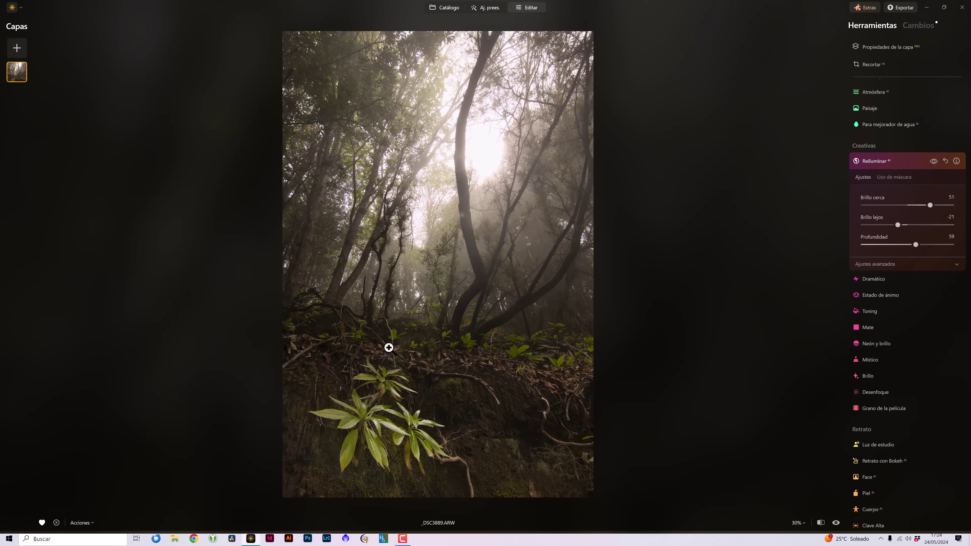
drag(898, 225, 916, 210)
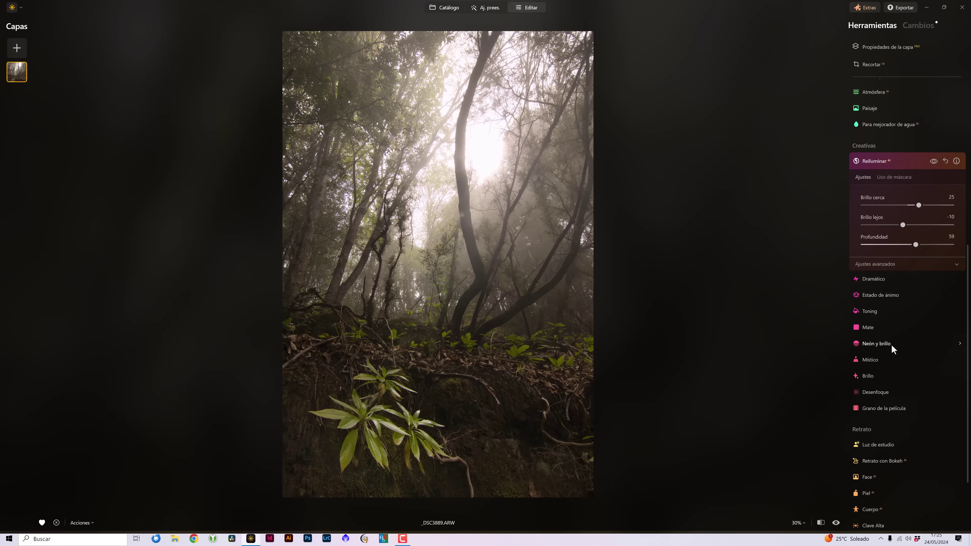
- Apply Místico at Cantidad 36 and toggle the effect to compare
click(875, 359)
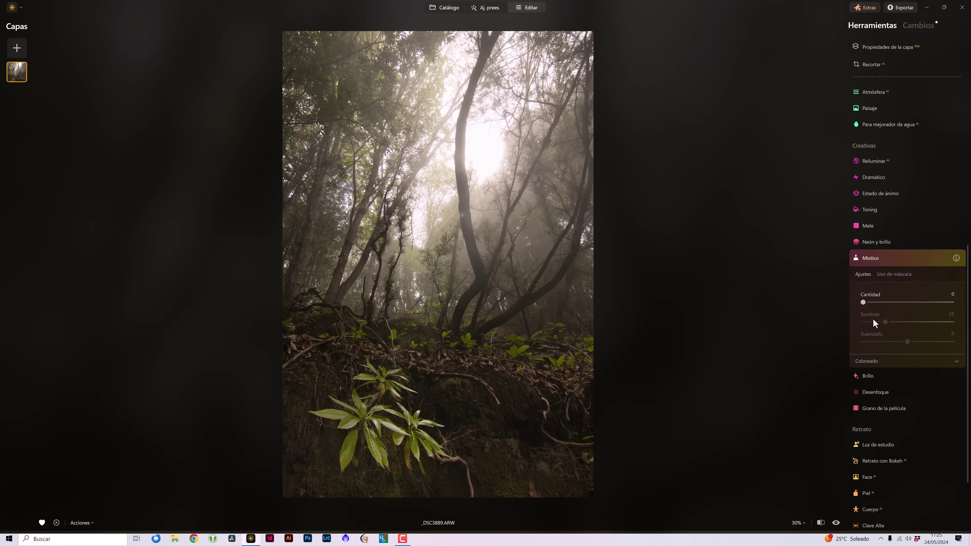
drag(863, 302, 883, 302)
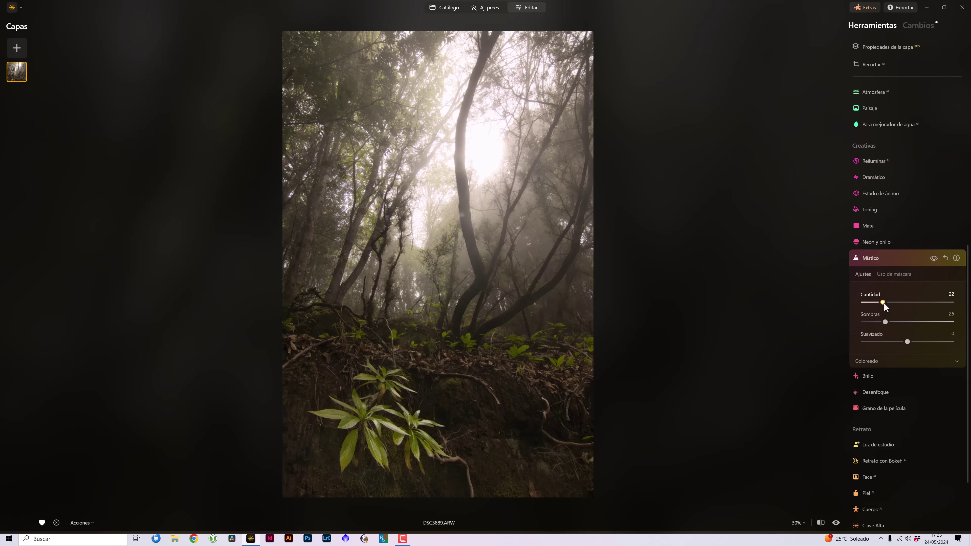
drag(882, 304, 892, 308)
click(934, 258)
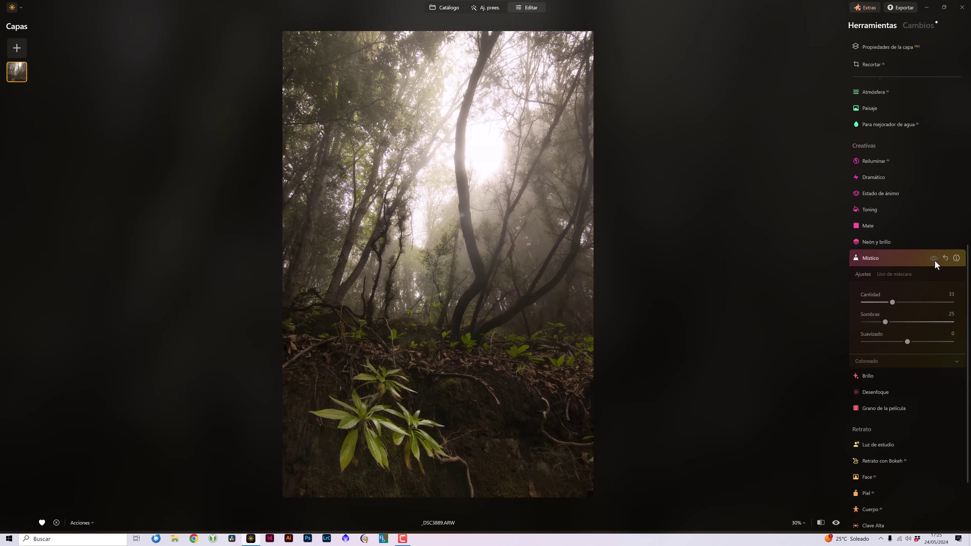
click(934, 258)
click(934, 259)
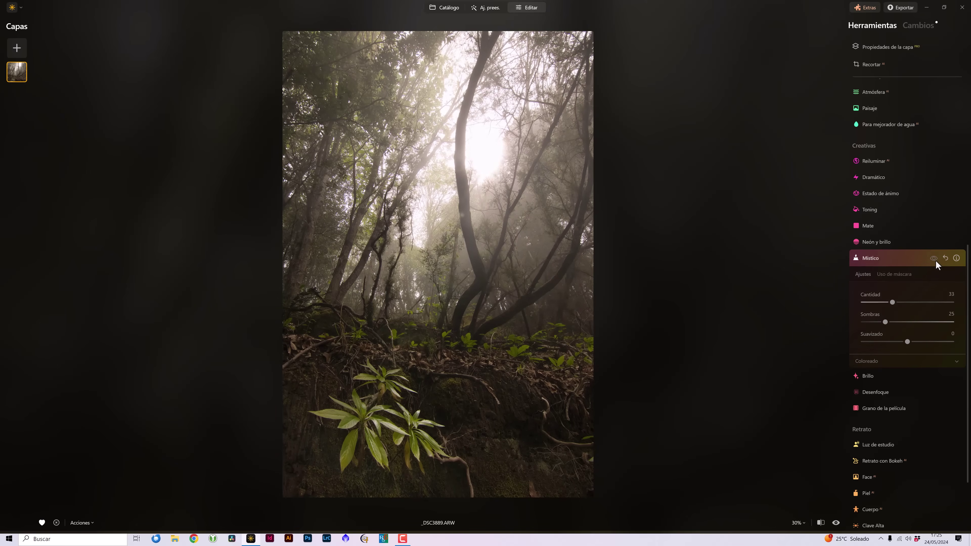
click(936, 262)
click(936, 262)
click(936, 262)
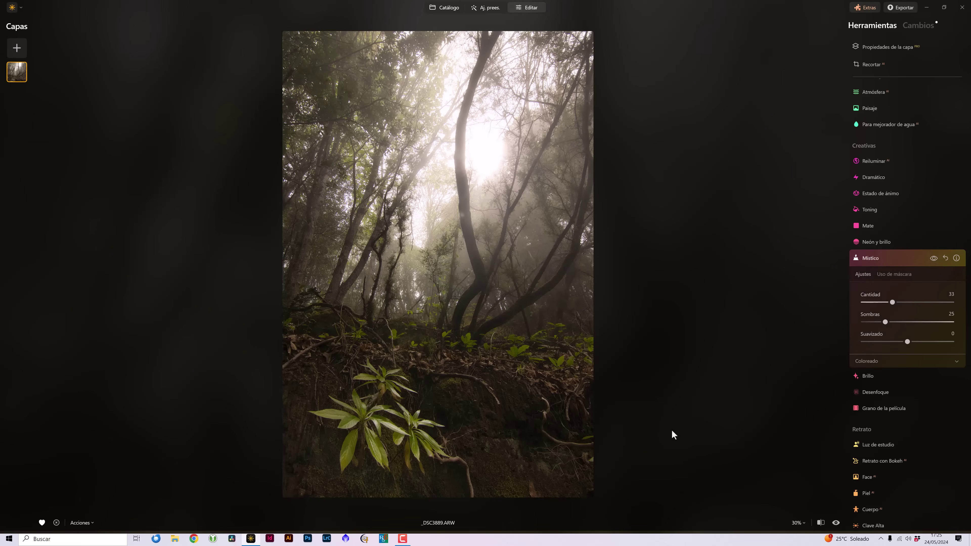
- Set Místico's Coloreado Calidez to 30 and toggle the effect to compare
click(894, 366)
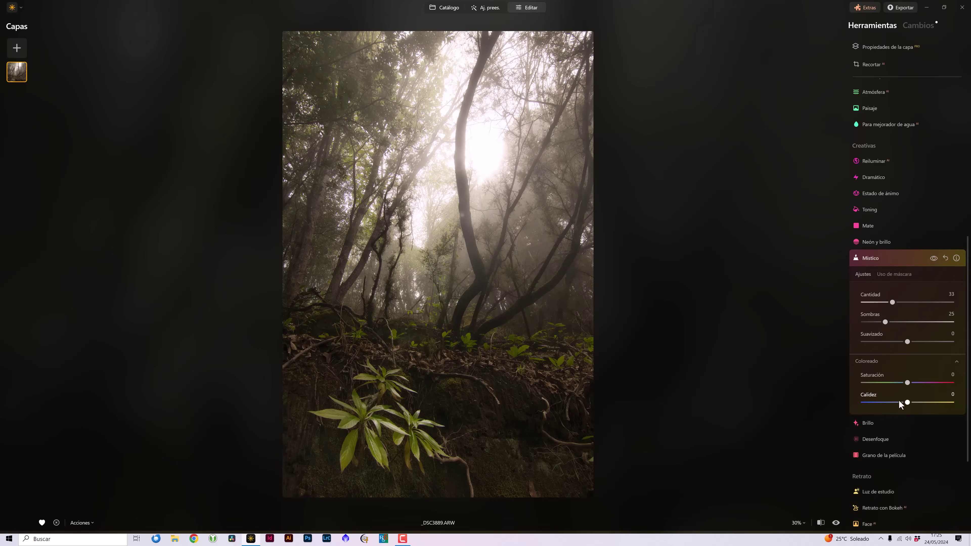
drag(907, 402, 920, 407)
click(933, 259)
click(933, 259)
click(933, 258)
click(933, 259)
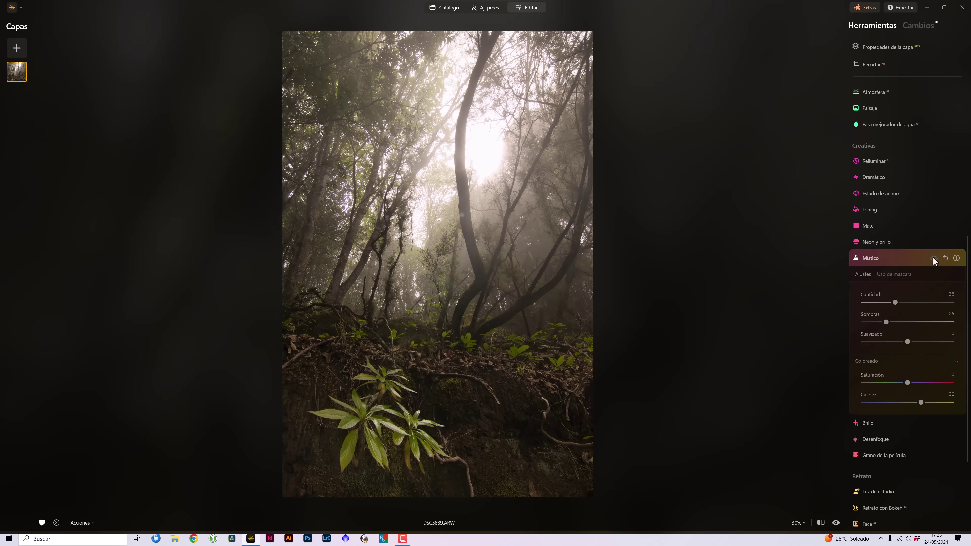
click(933, 258)
click(933, 258)
click(933, 258)
- Set the glow type to Brillo with Cantidad 12 and Calidez 14, then compare
click(886, 255)
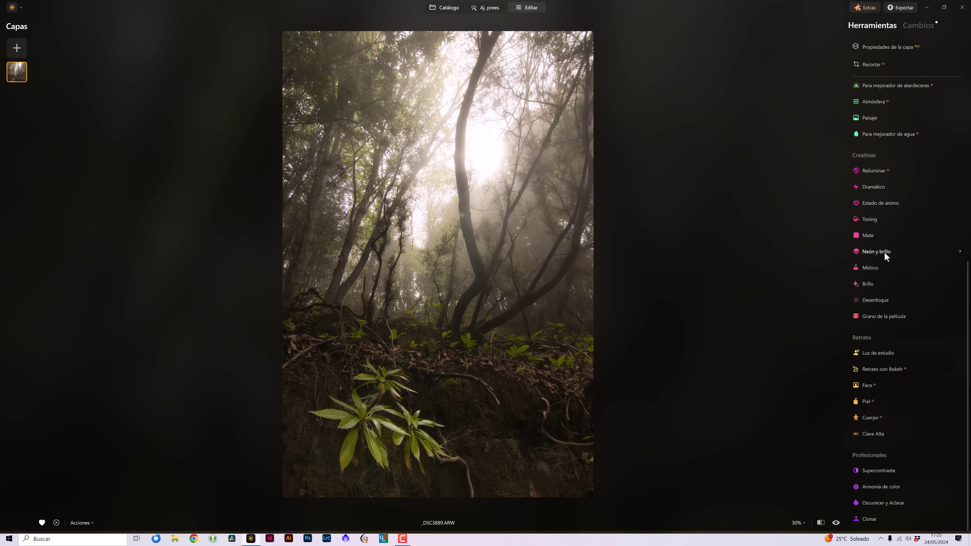
click(873, 285)
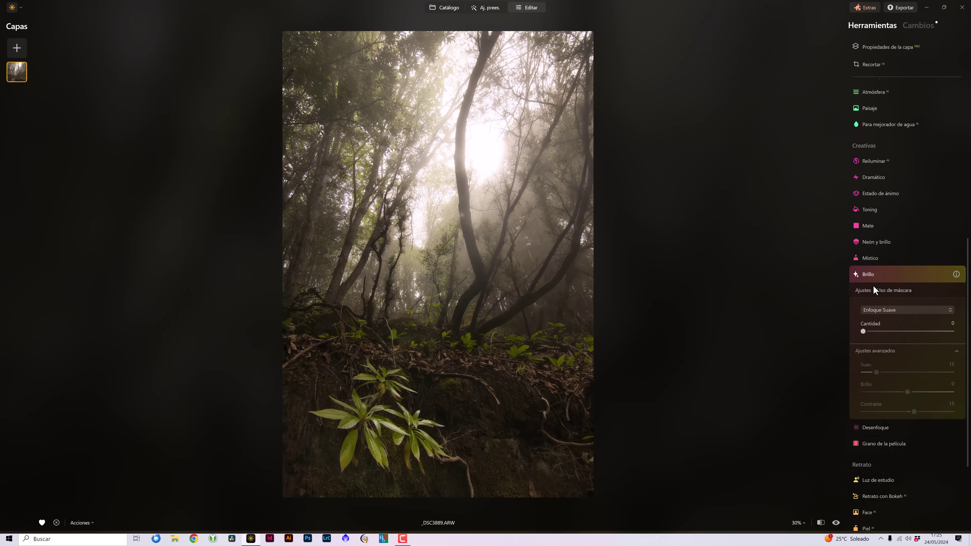
click(892, 310)
click(885, 337)
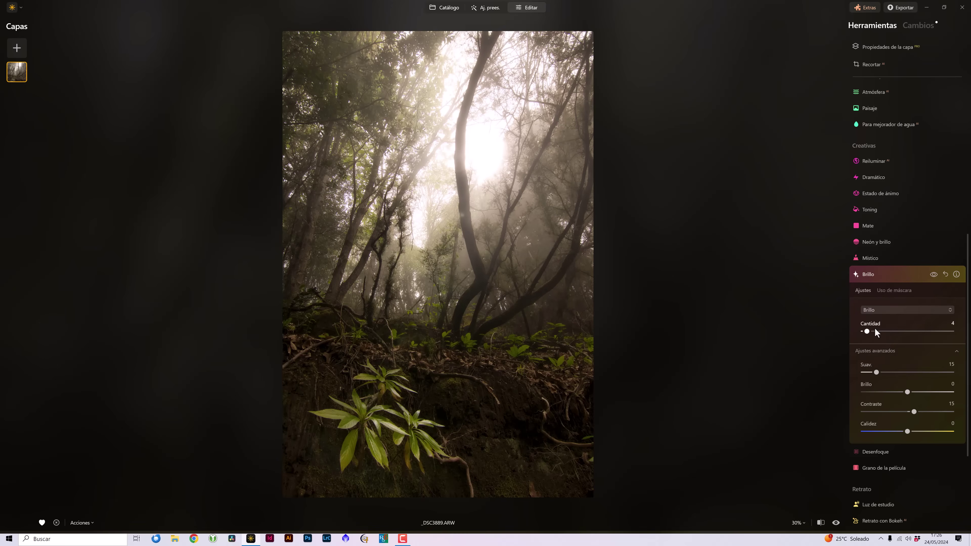
drag(867, 331, 874, 331)
drag(907, 431, 914, 432)
click(934, 274)
- Collapse Brillo and flip repeatedly between the unedited original and the finished edit
click(868, 276)
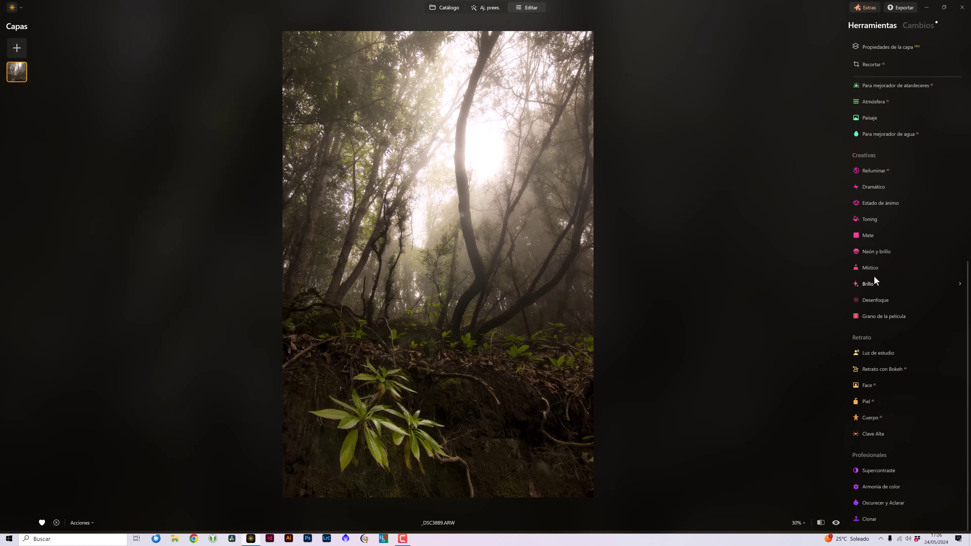
click(835, 523)
click(835, 523)
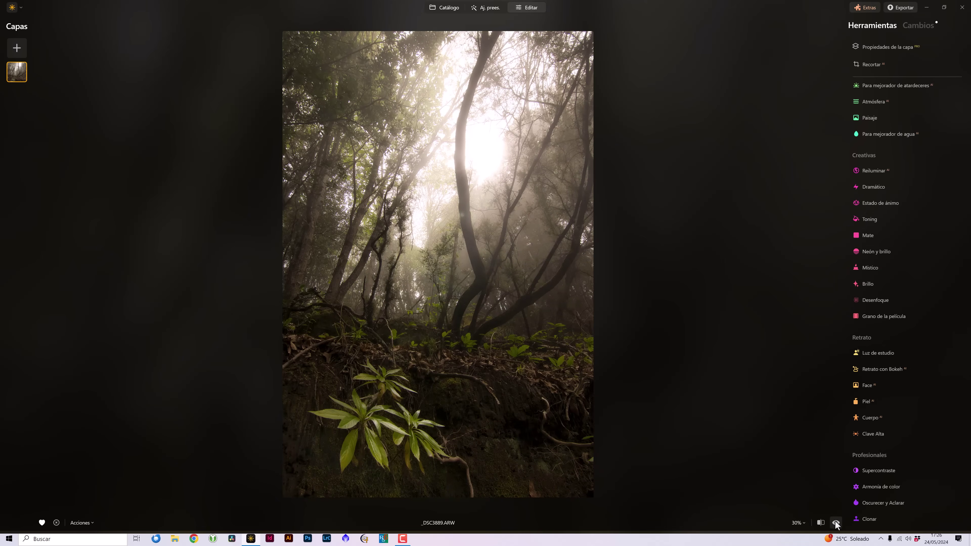
click(836, 522)
click(835, 522)
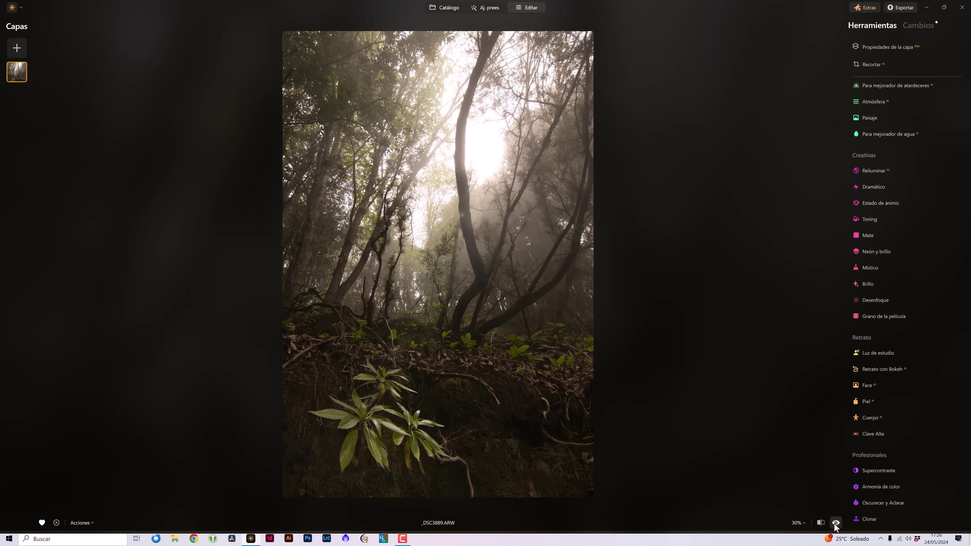
click(836, 523)
click(835, 523)
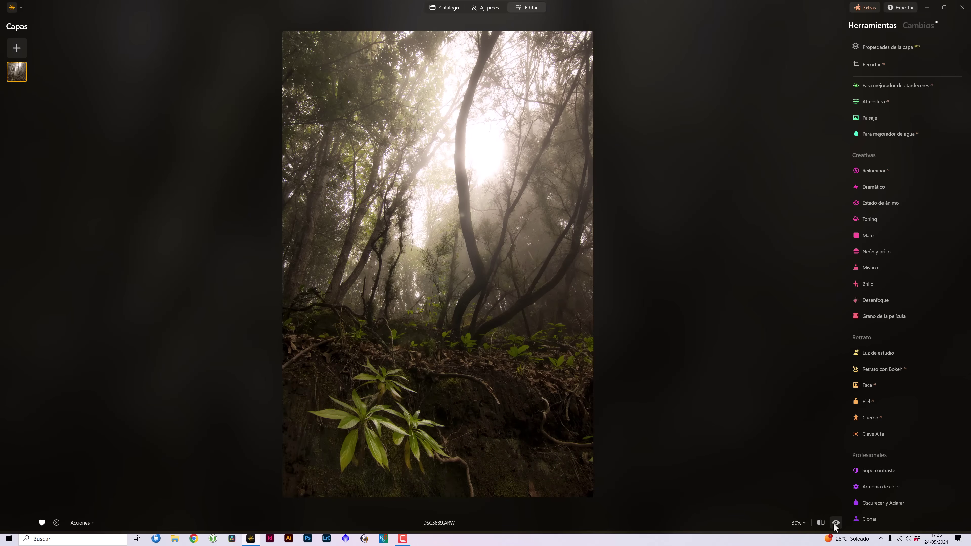
click(836, 522)
click(835, 523)
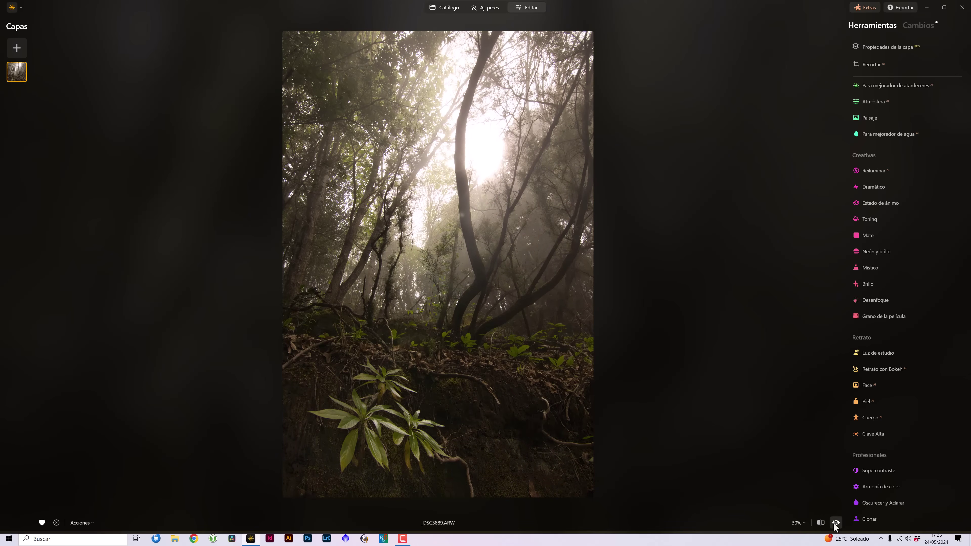